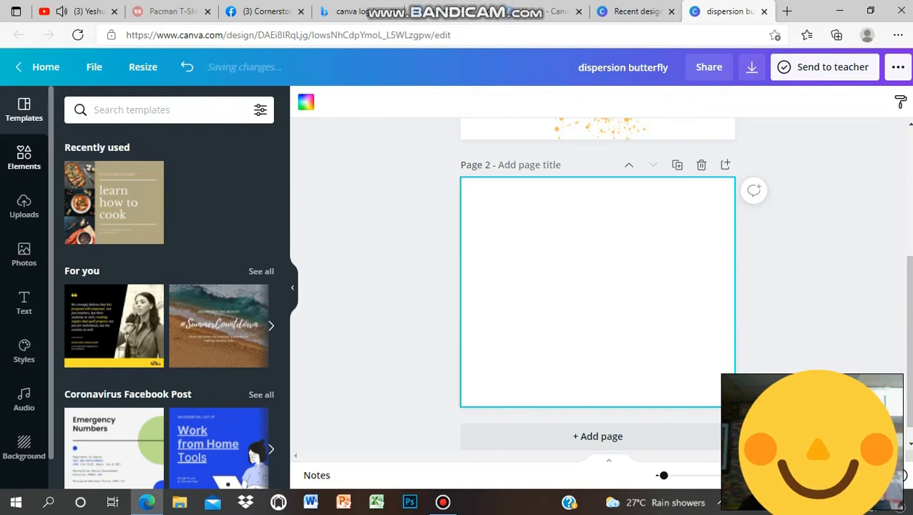
Search the photos for "butterfly" and add the red-orange monarch butterfly cutout to page 2.
left_click(24, 254)
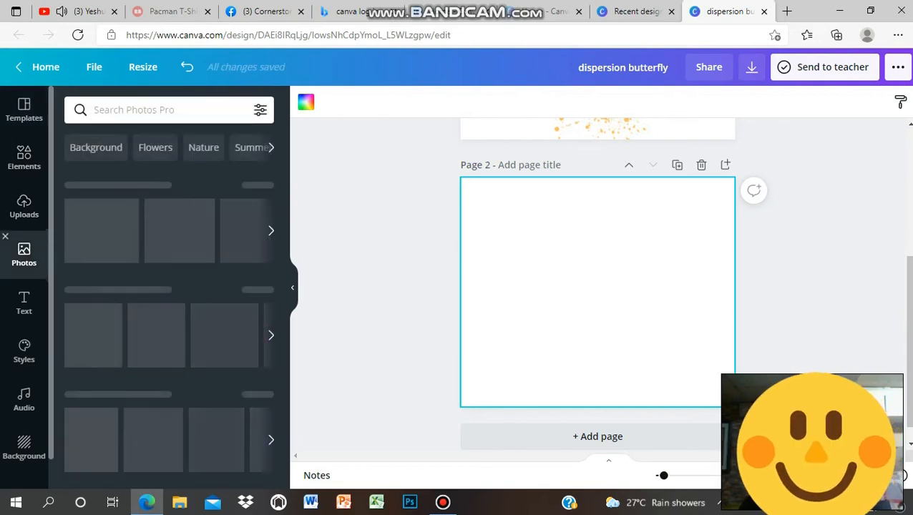
left_click(134, 110)
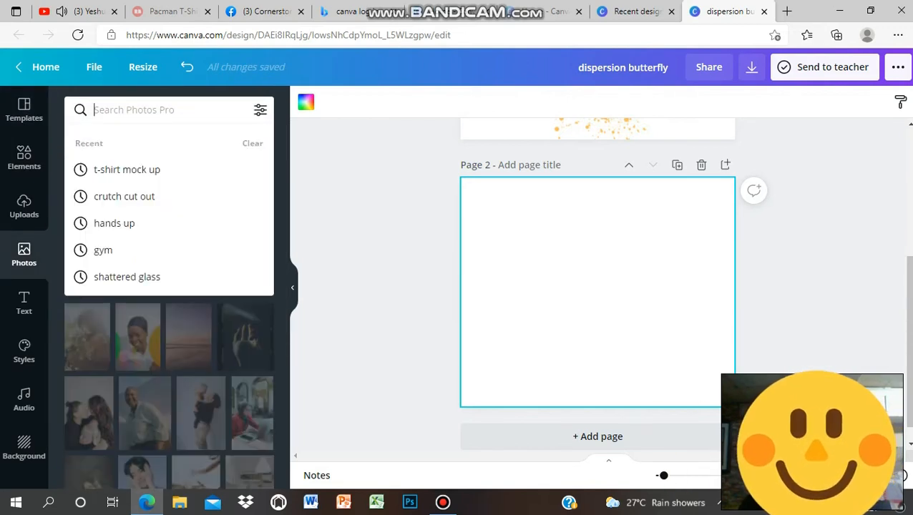
type("butt")
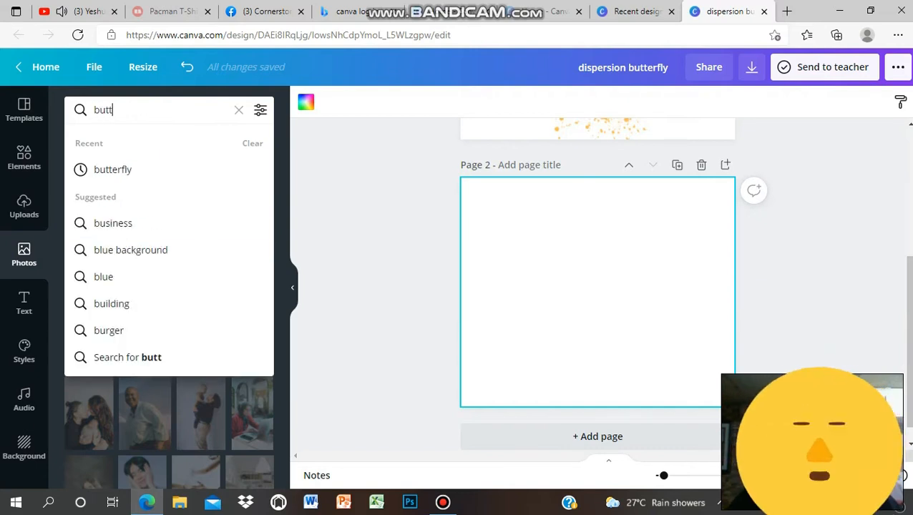
type("erfly")
key("Return")
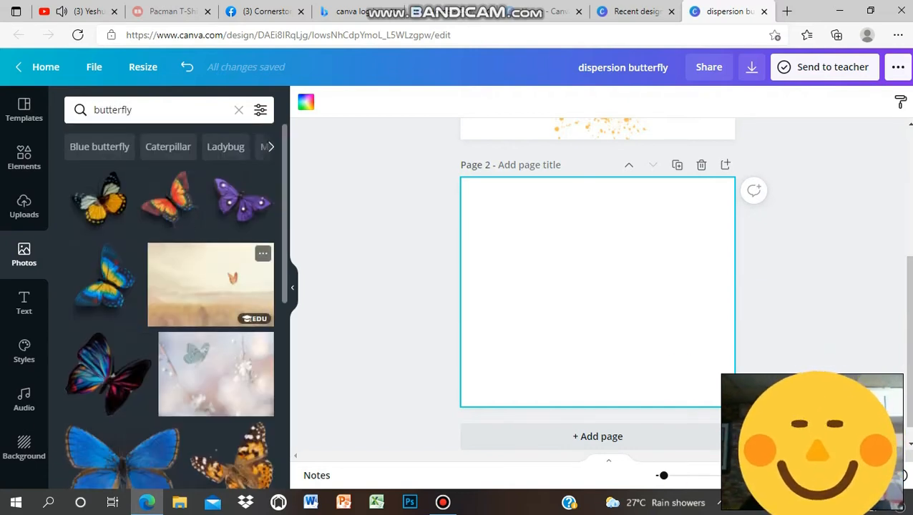
scroll(169, 306, "down", 5)
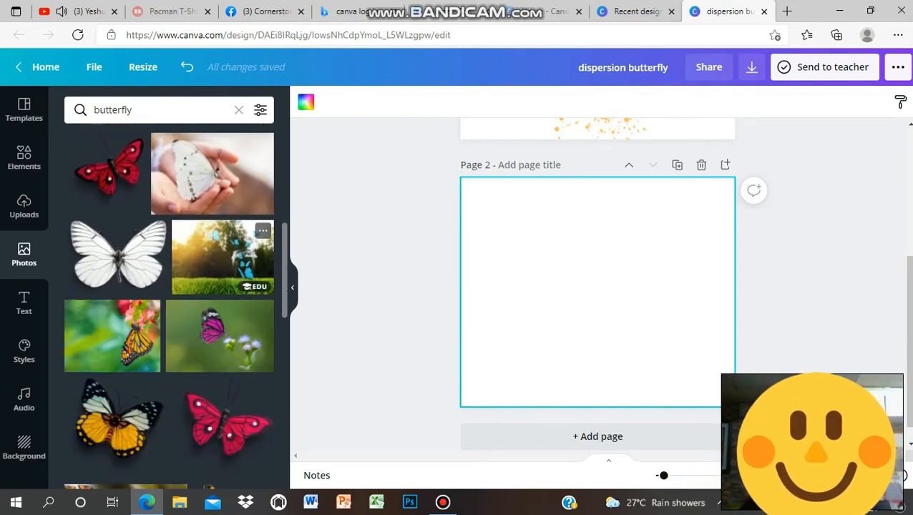
scroll(227, 315, "down", 2)
scroll(229, 308, "down", 2)
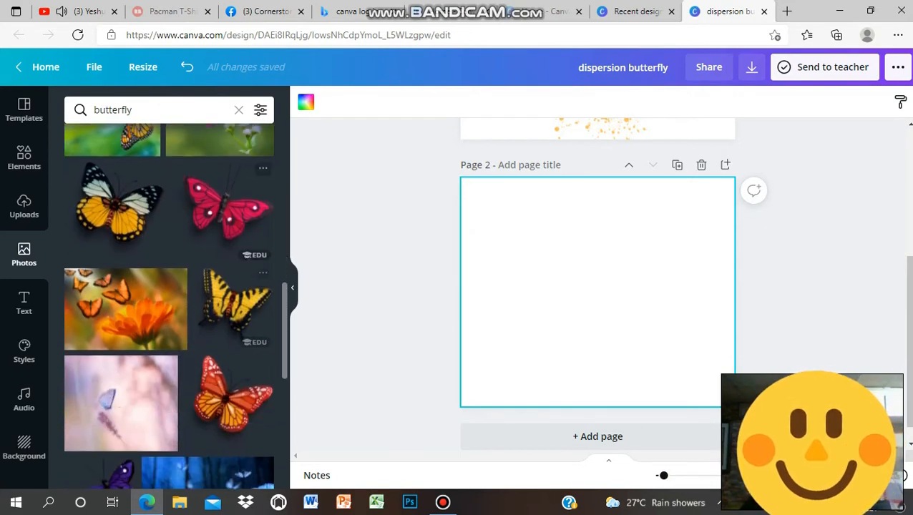
left_click(229, 393)
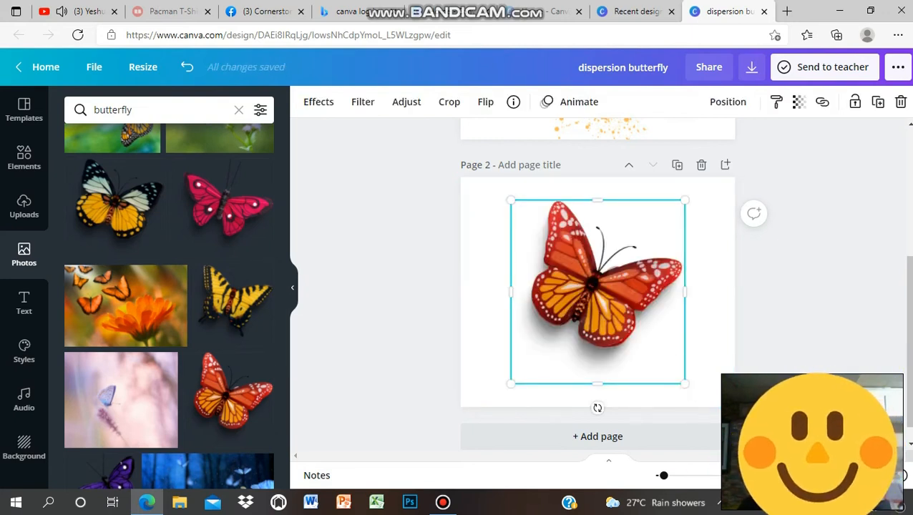
Rotate the butterfly to -25° so it stands upright, shift it toward the page's right side, and enlarge it slightly.
left_click_drag(598, 408, 646, 397)
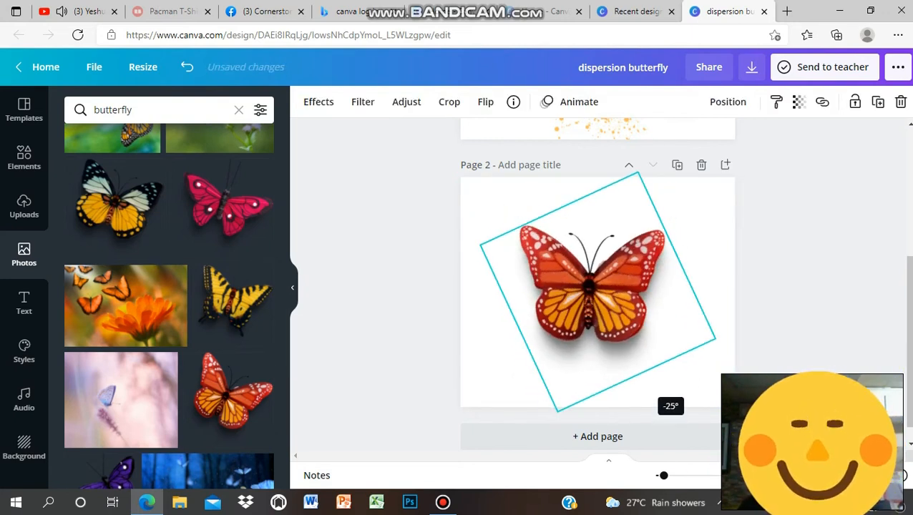
left_click_drag(597, 294, 647, 287)
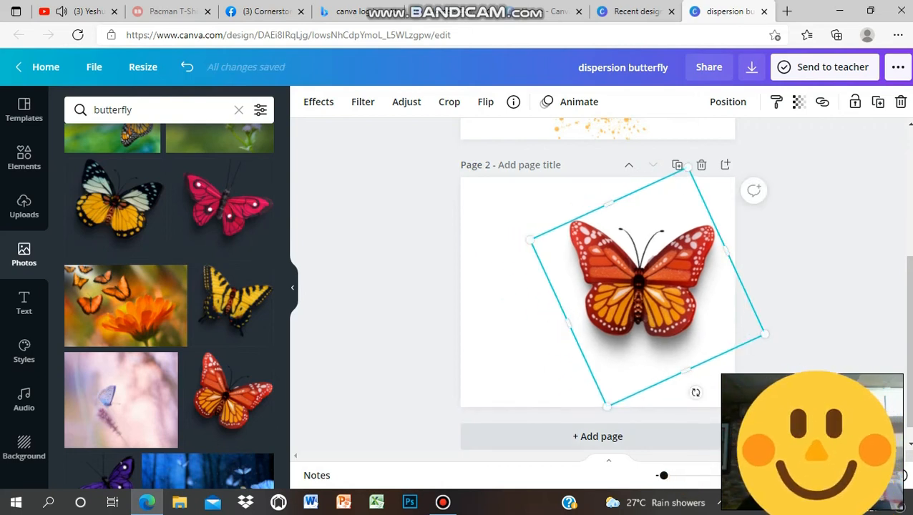
left_click_drag(607, 406, 596, 427)
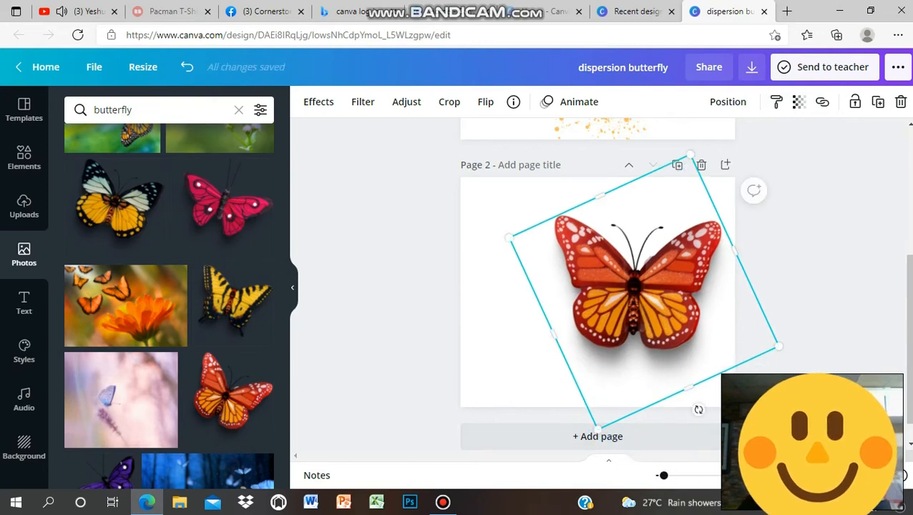
left_click(809, 286)
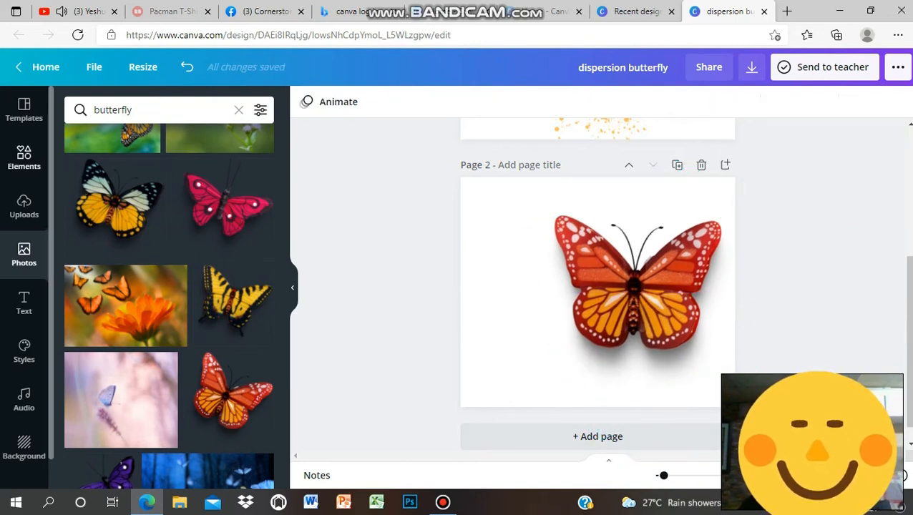
Search the elements for "splash" and add the speckled dot splatter and the free brush-stroke splatter from its recommendations.
left_click(23, 156)
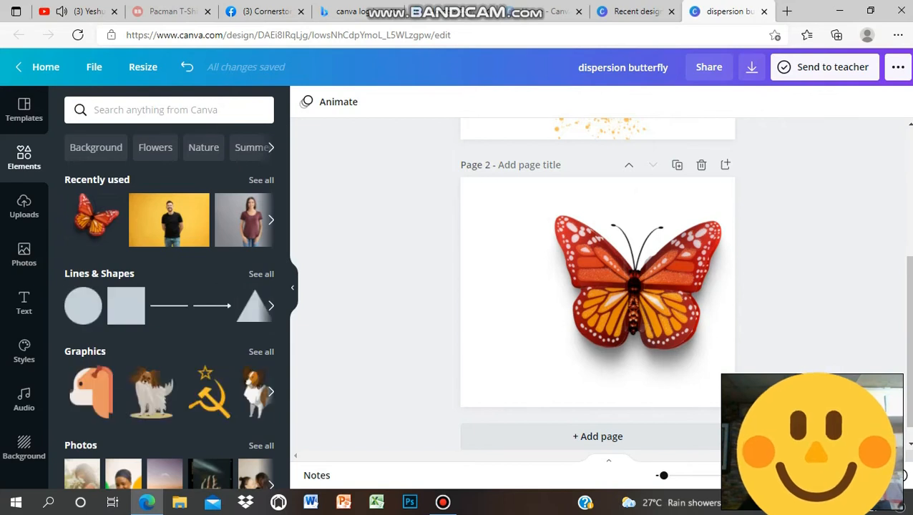
type("splasj")
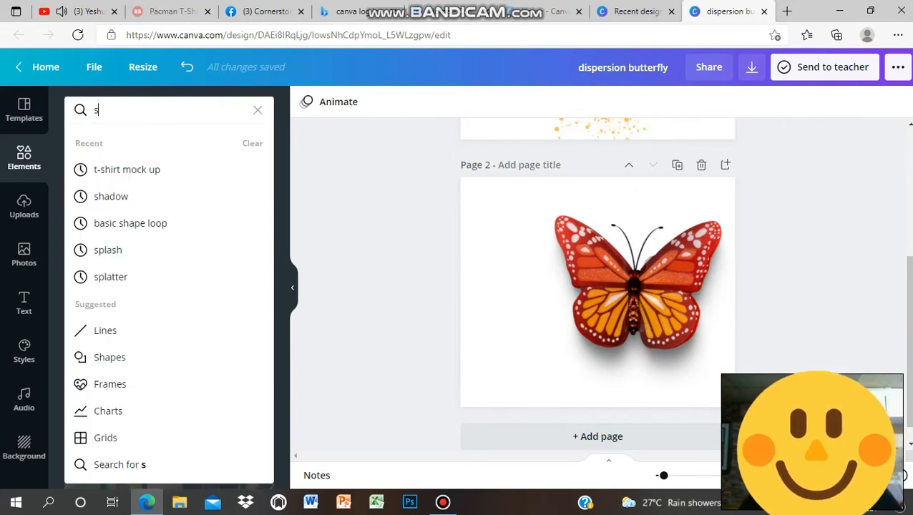
key("BackSpace")
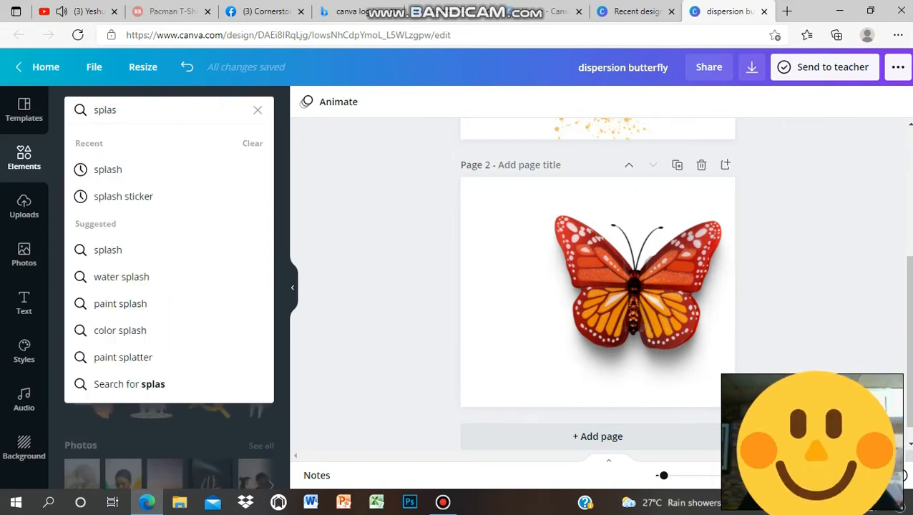
type("h")
key("Return")
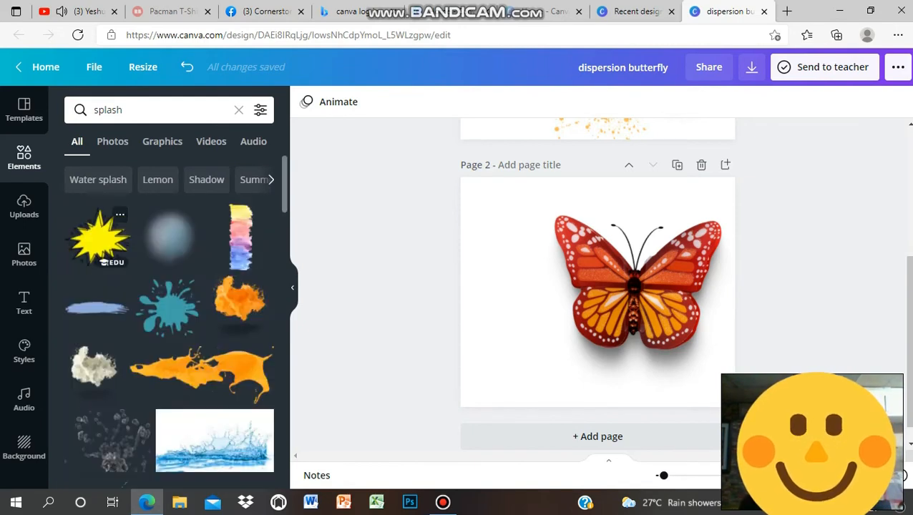
scroll(169, 322, "down", 5)
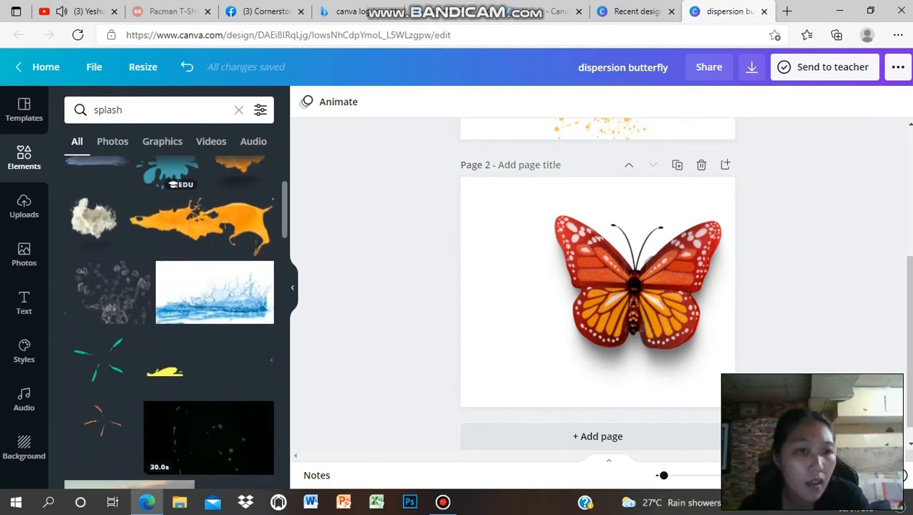
scroll(169, 323, "down", 2)
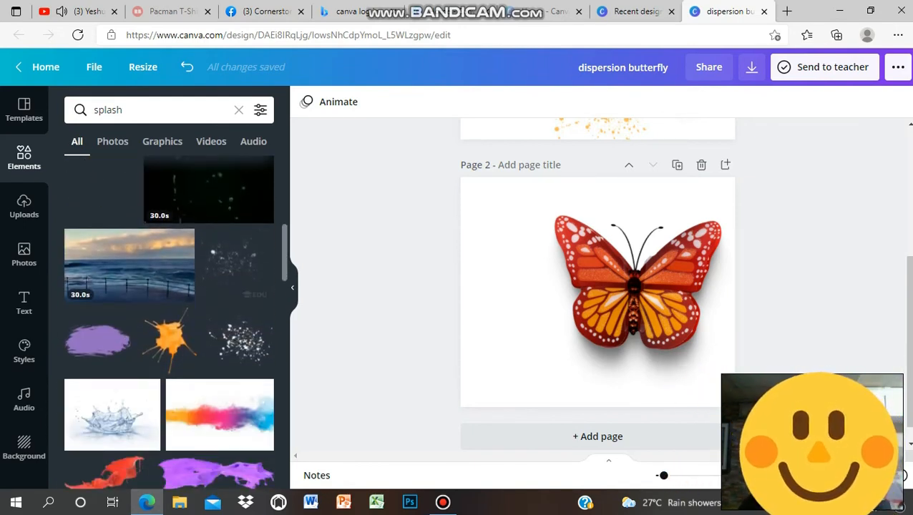
left_click(239, 342)
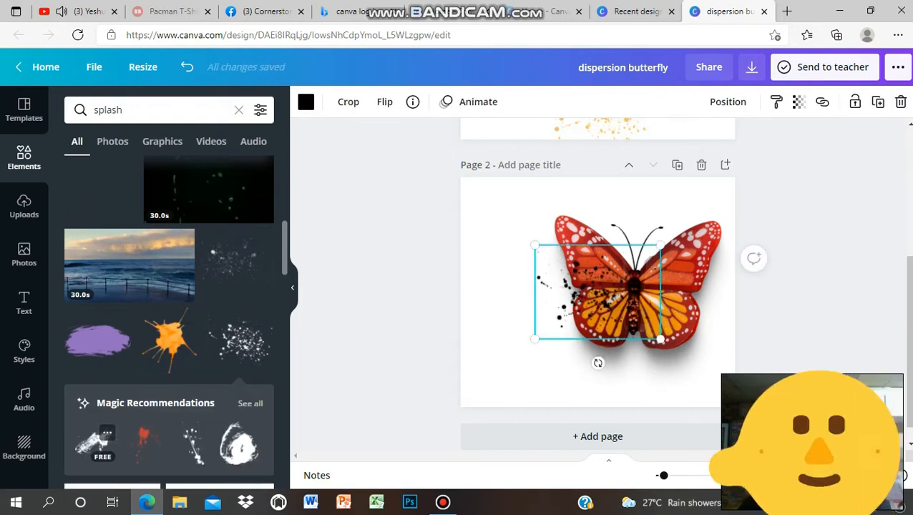
left_click(93, 444)
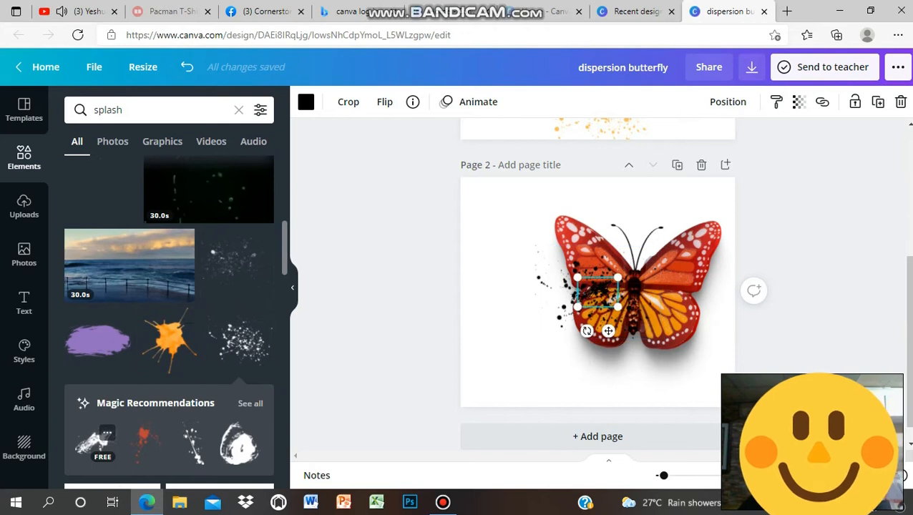
Move both splatters off the butterfly, shrinking the speckled one into the page's upper-left corner and placing the brush-stroke one beside the lower wing.
left_click_drag(608, 331, 548, 366)
left_click_drag(598, 292, 508, 245)
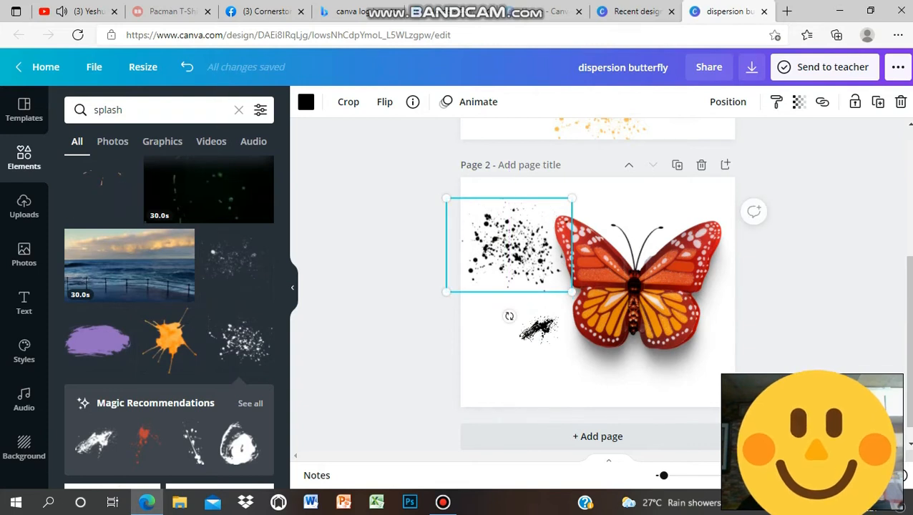
left_click_drag(572, 292, 534, 264)
left_click_drag(490, 231, 495, 215)
left_click_drag(538, 330, 529, 307)
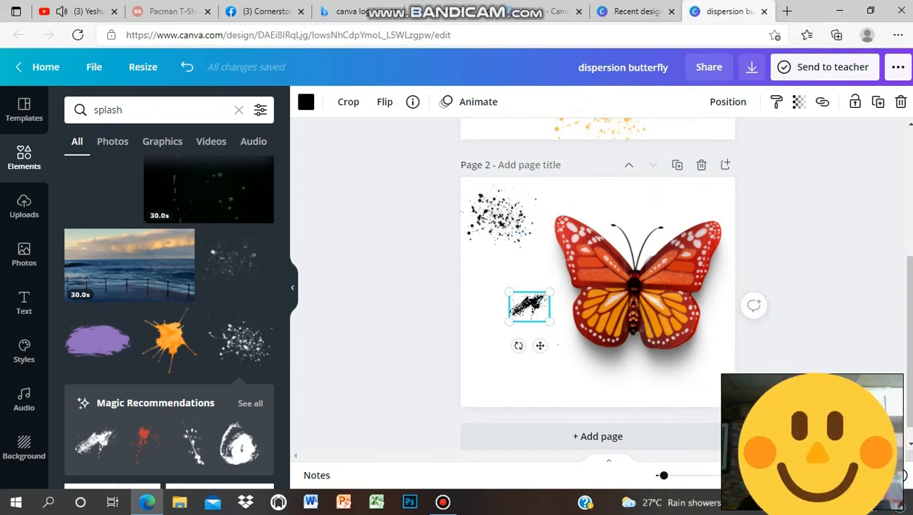
Duplicate the brush-stroke splatter five times.
left_click(878, 102)
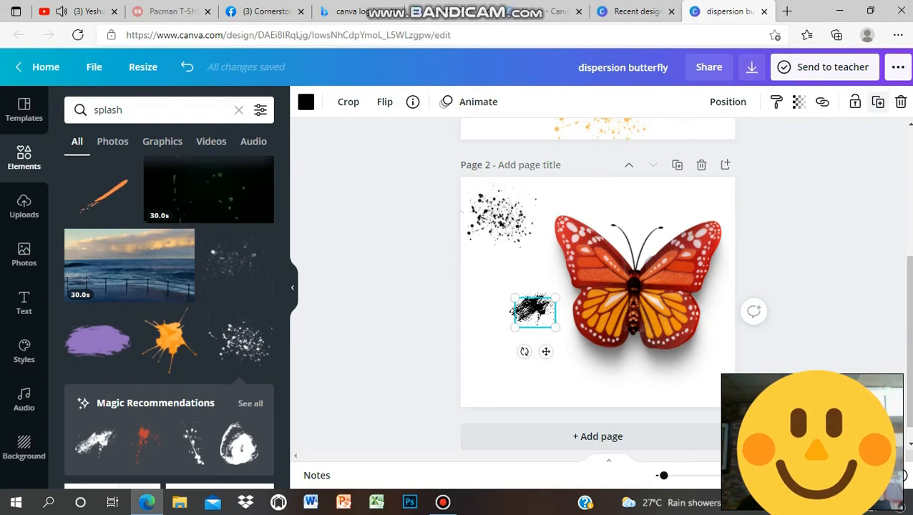
left_click(878, 103)
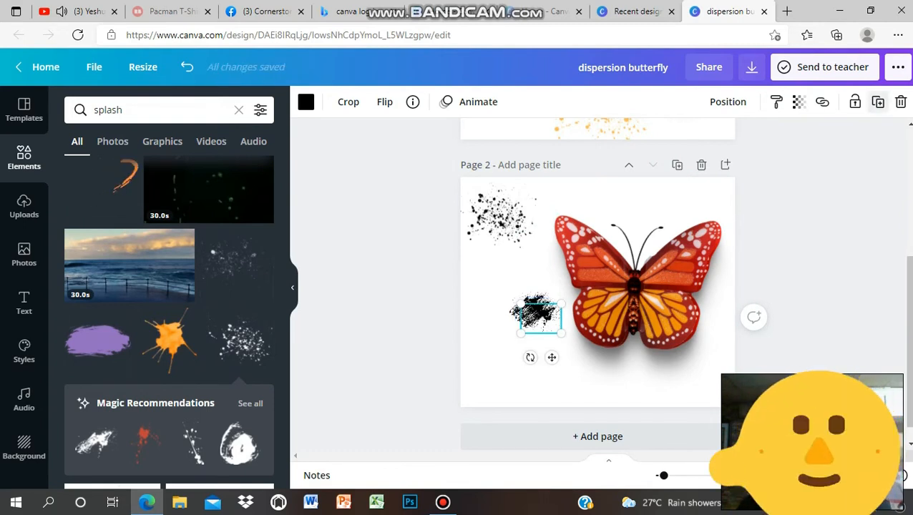
left_click(878, 102)
left_click(878, 102)
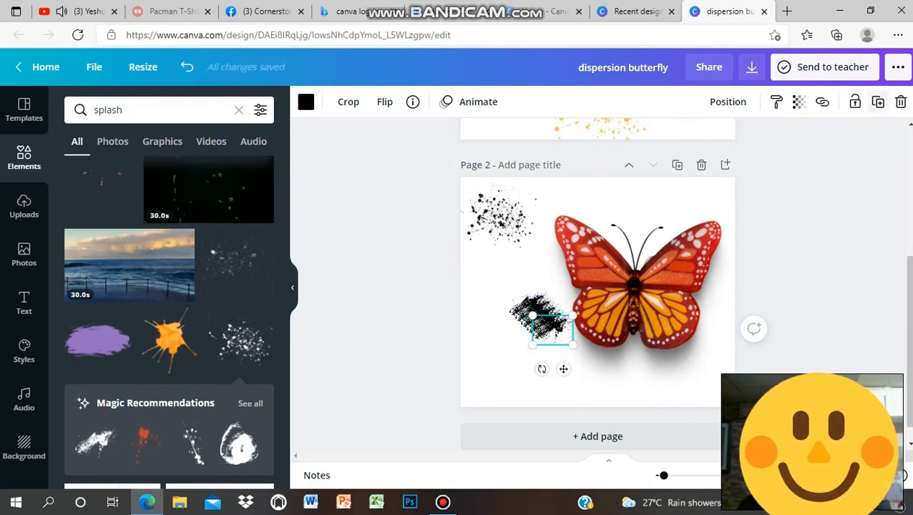
left_click(878, 102)
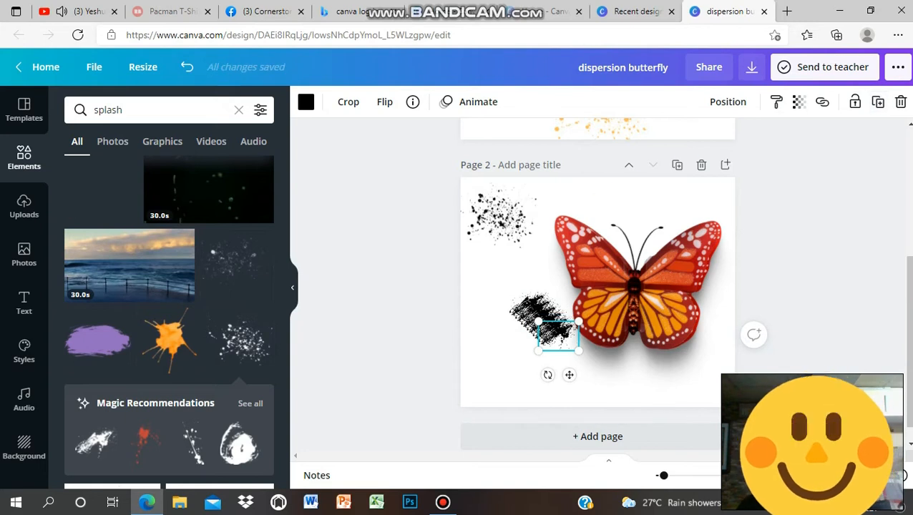
Place one brush-stroke copy over the tip of the butterfly's upper-left wing, rotated to follow the wing's edge.
left_click_drag(558, 335, 615, 275)
left_click_drag(600, 236, 634, 287)
left_click_drag(575, 236, 578, 229)
Rotate two more brush-stroke copies and place them on the lower-left wing's edge and the bottom edge of the upper-left wing.
left_click(551, 328)
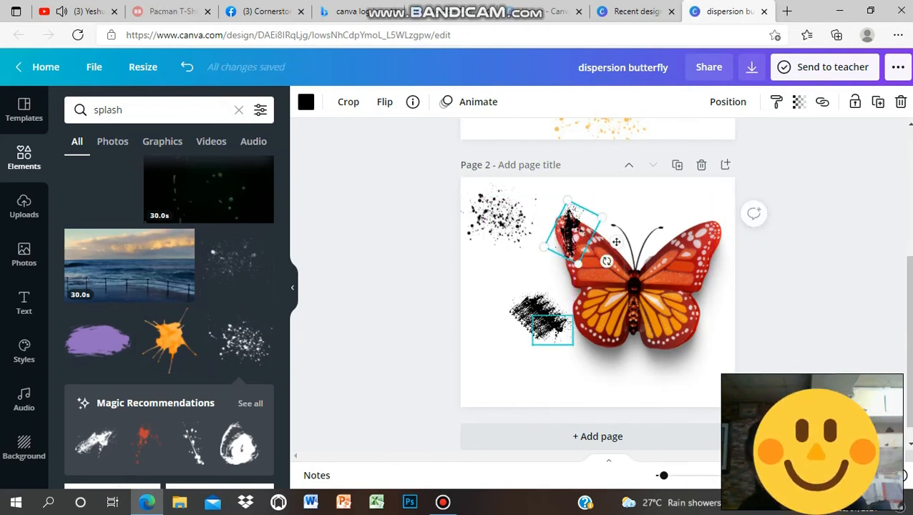
mouse_move(542, 369)
left_mouse_down()
mouse_move(588, 352)
mouse_move(592, 338)
mouse_move(576, 327)
mouse_move(591, 326)
left_mouse_up()
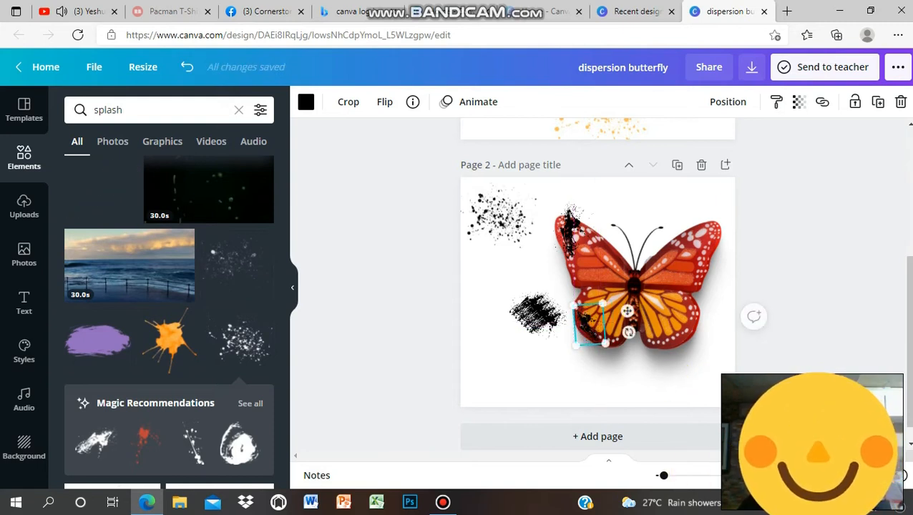
left_click(546, 323)
mouse_move(536, 363)
left_mouse_down()
mouse_move(569, 358)
mouse_move(618, 295)
mouse_move(601, 314)
mouse_move(562, 318)
left_mouse_up()
Rotate another brush-stroke copy to fill the gap along the upper-left wing's edge, and nudge the wing-tip splatter outward.
left_click(562, 318)
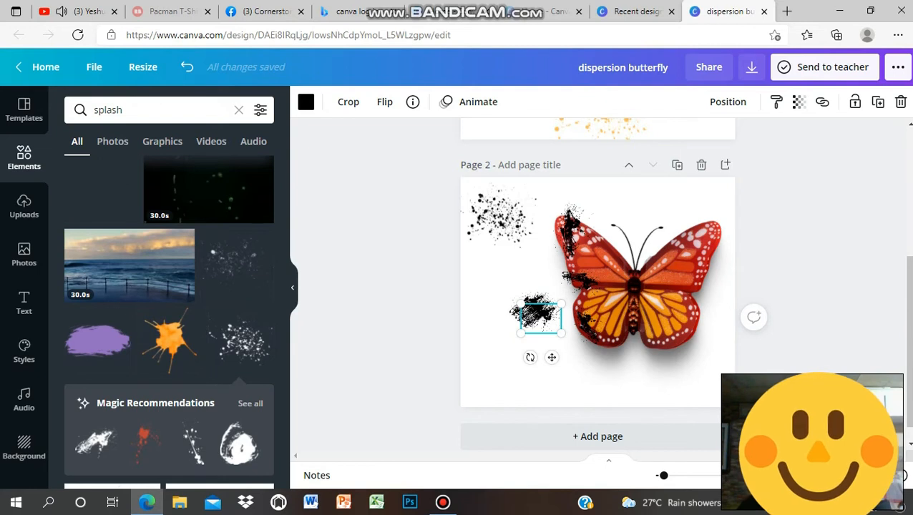
left_click_drag(530, 357, 600, 356)
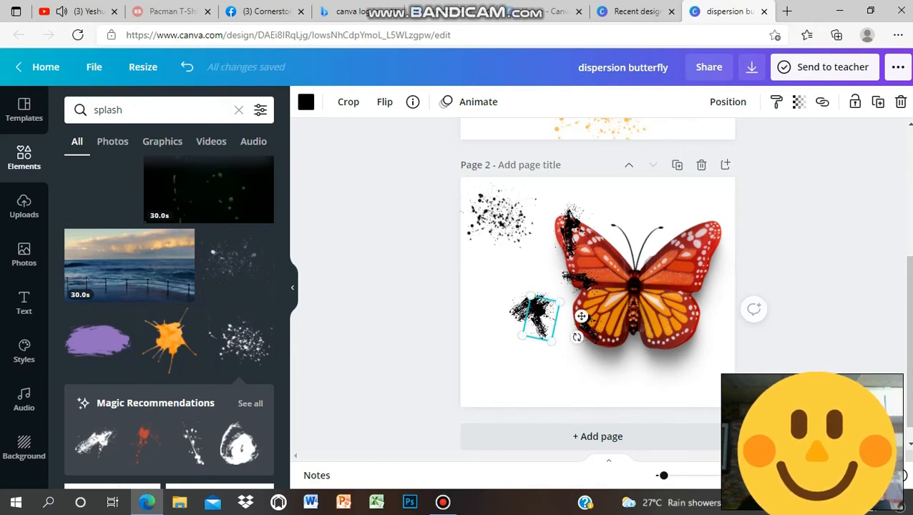
left_click_drag(581, 316, 624, 275)
left_click_drag(662, 304, 670, 268)
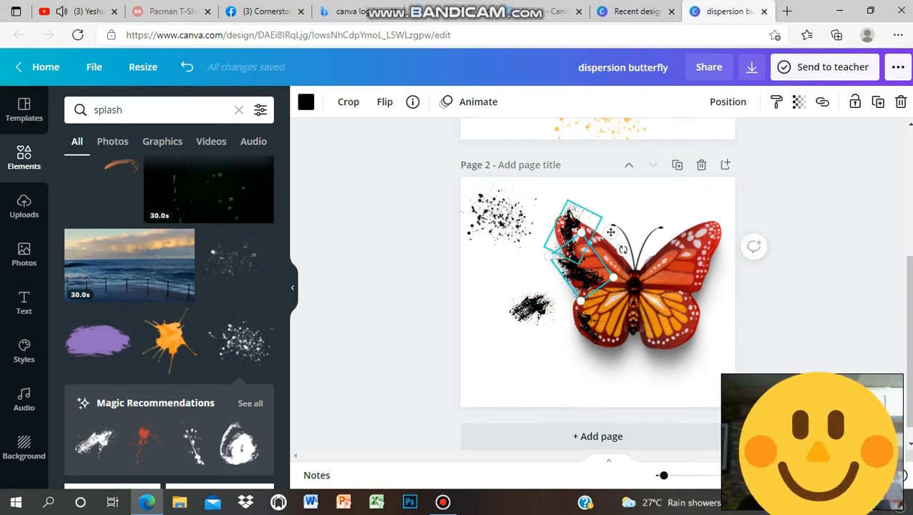
left_click_drag(610, 232, 609, 224)
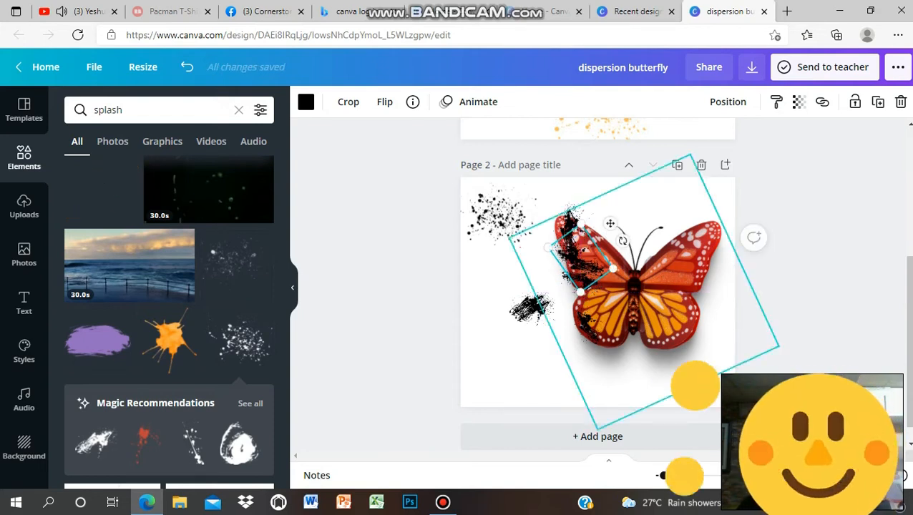
left_click_drag(623, 241, 653, 266)
left_click_drag(572, 230, 568, 224)
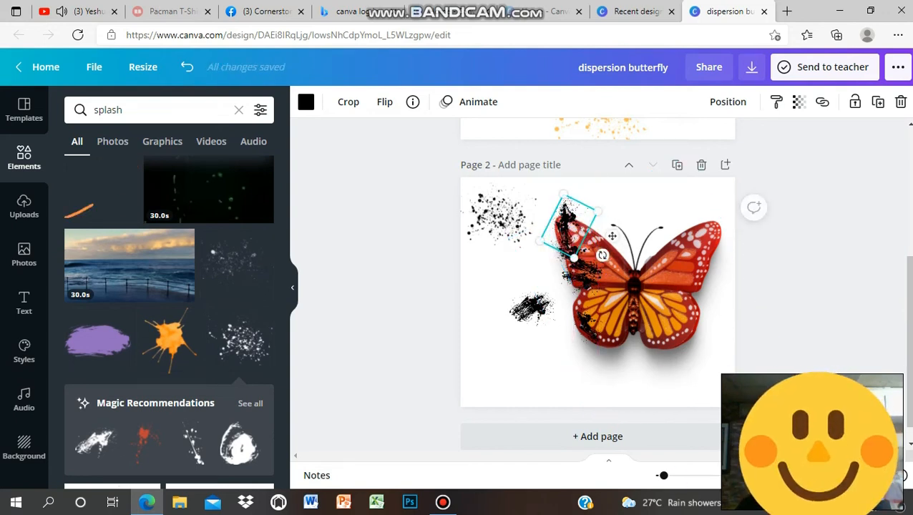
Place a brush-stroke copy on the bottom of the lower-left wing, enlarged to about 175 × 128 and rotated along its edge.
left_click_drag(534, 312, 582, 324)
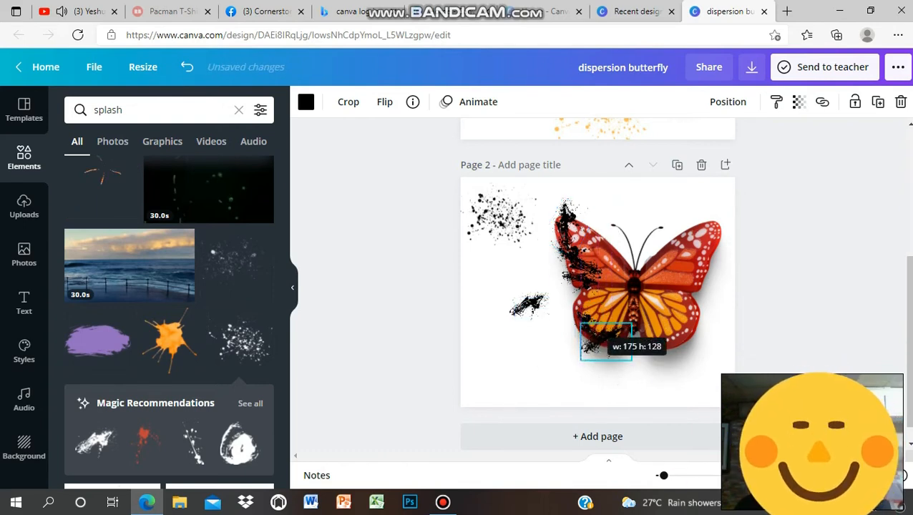
left_click_drag(595, 384, 569, 369)
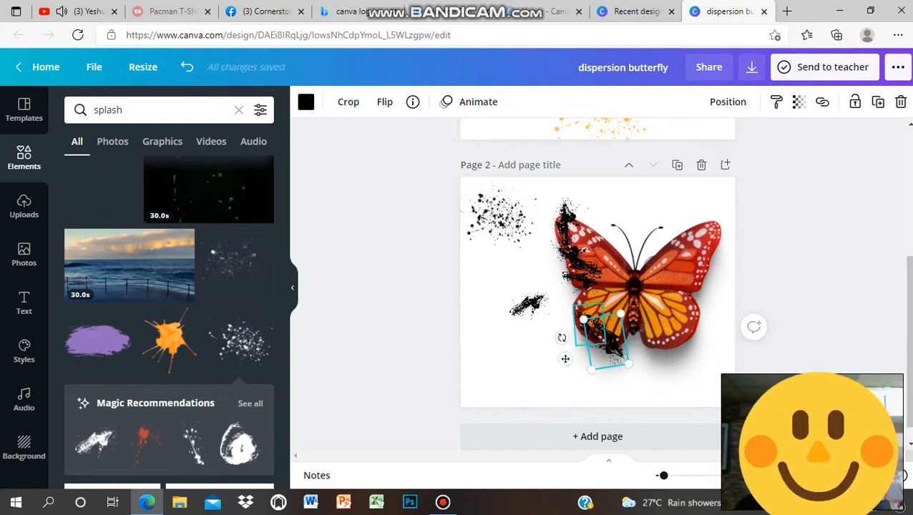
left_click_drag(590, 321, 608, 336)
left_click(609, 346)
Move the leftover brush-stroke copy onto the butterfly and rotate it to fill the gap between the upper-left and lower-left wings.
left_click(529, 306)
left_click_drag(529, 307, 592, 299)
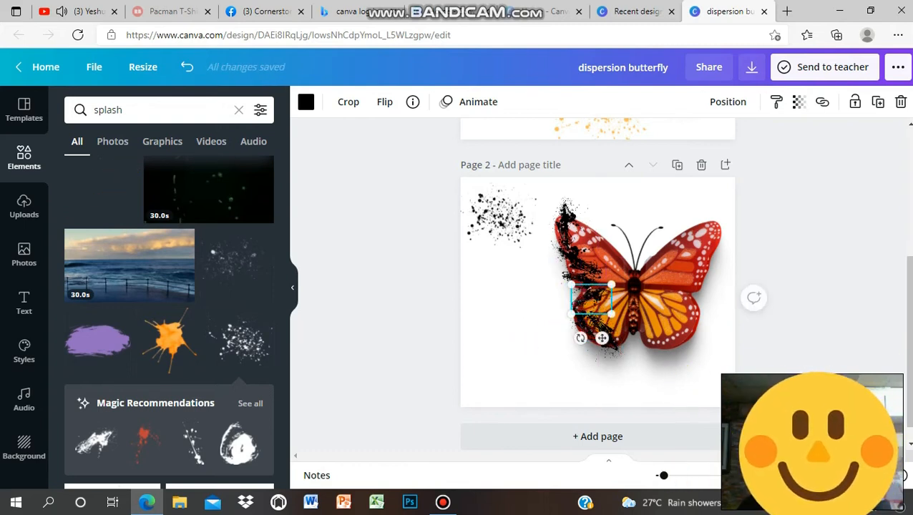
left_click_drag(580, 338, 612, 354)
left_click_drag(617, 302, 612, 236)
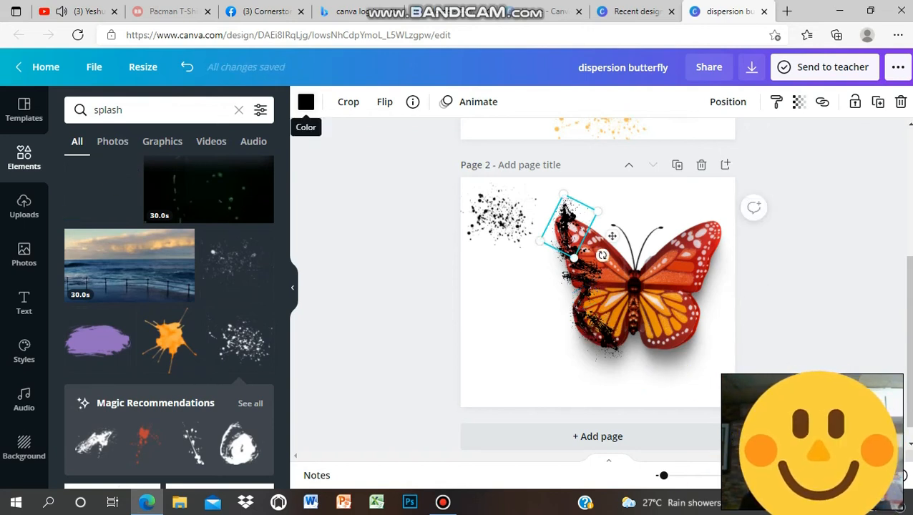
Recolour the brush stroke at the upper-left wing's tip and the one just below it white.
left_click(305, 103)
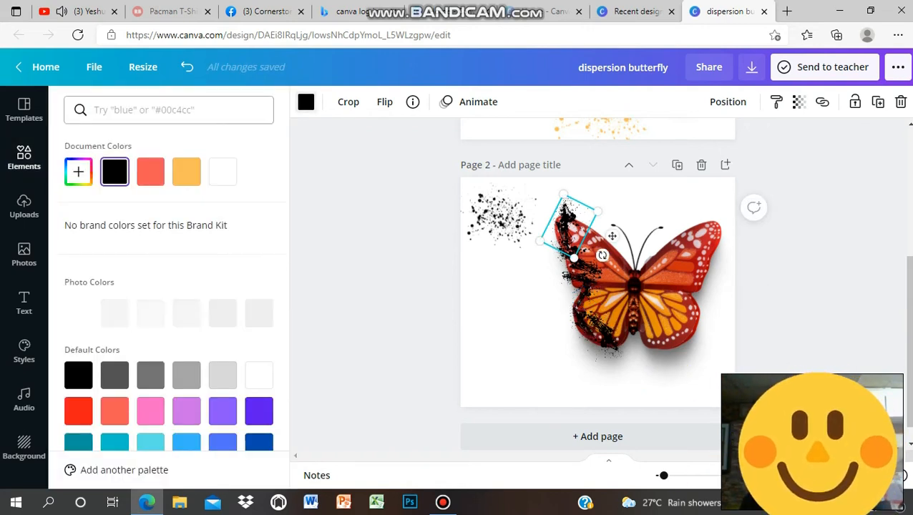
left_click(223, 172)
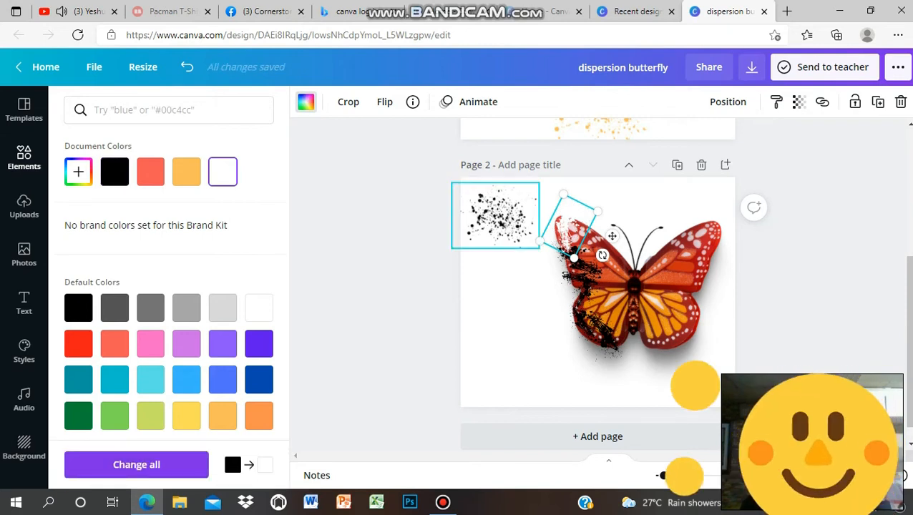
key("ctrl+z")
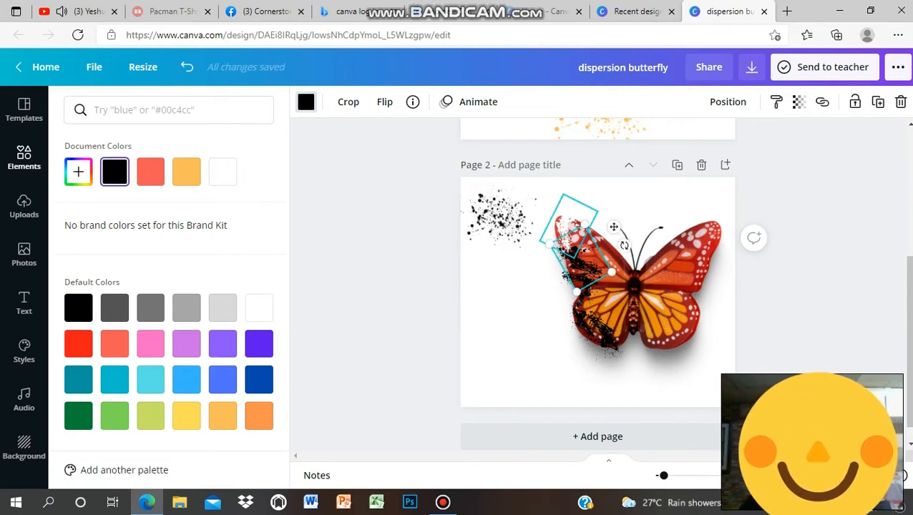
left_click(24, 158)
left_click(306, 102)
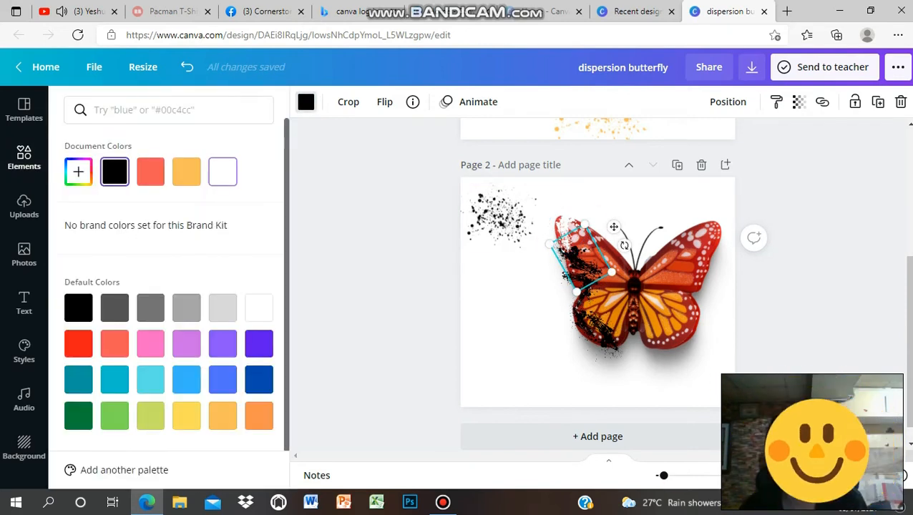
left_click(223, 172)
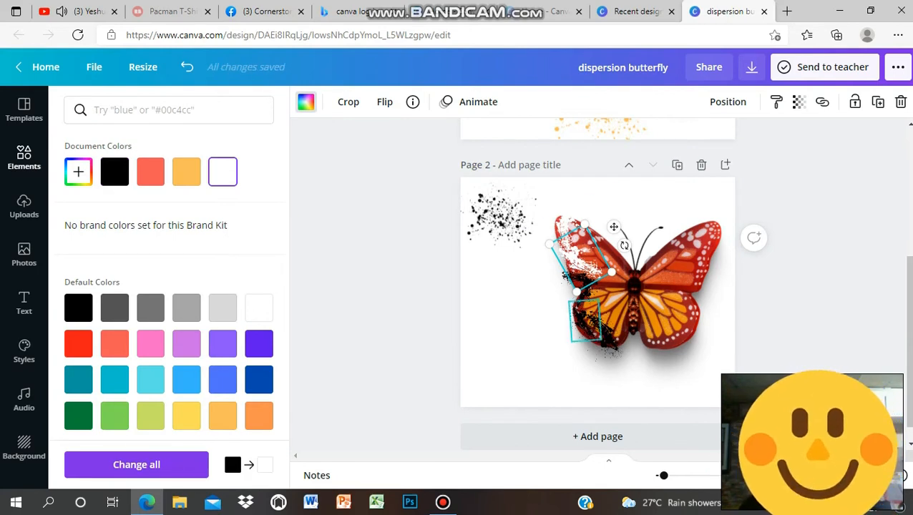
Recolour the lower-left wing's two edge strokes and the stroke on the upper-left wing's bottom edge white.
left_click(584, 319)
left_click(222, 172)
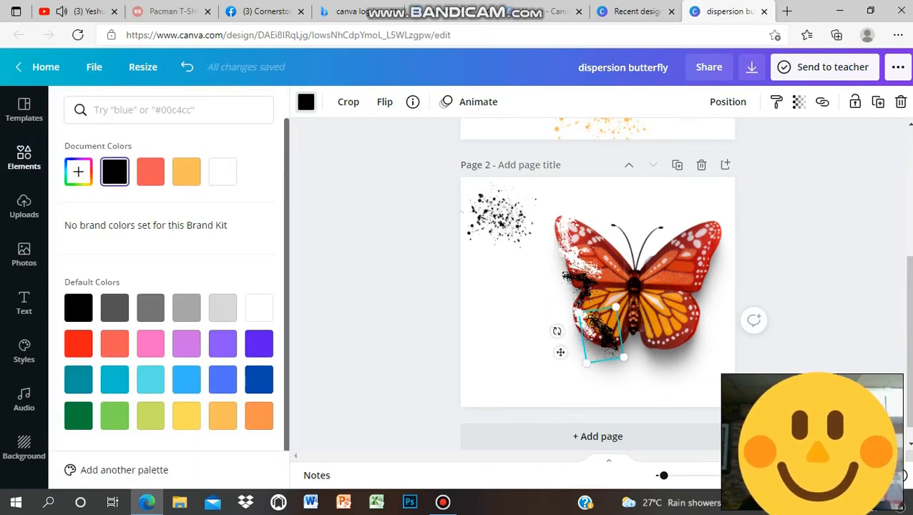
left_click(222, 172)
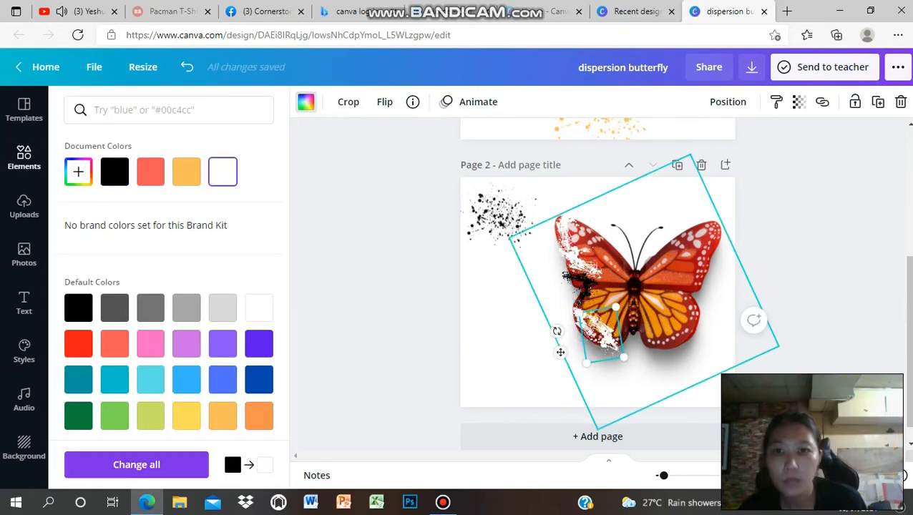
left_click(582, 283)
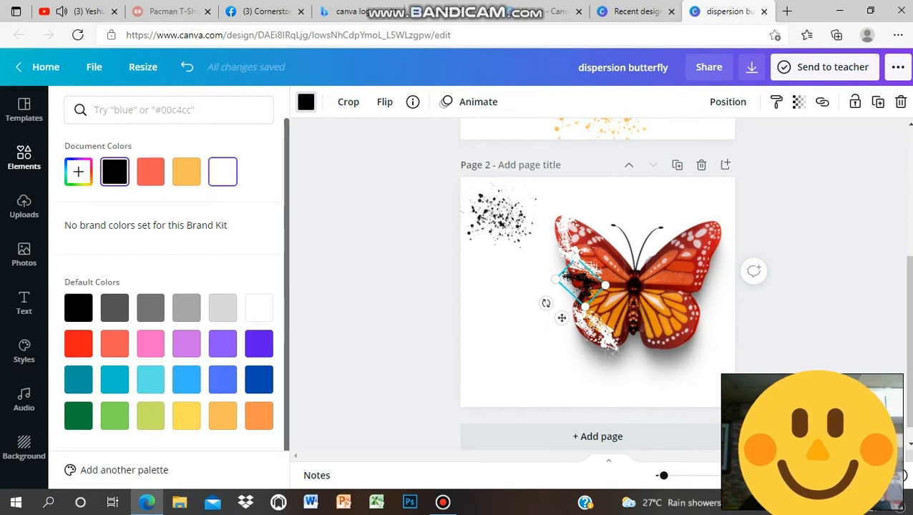
left_click(562, 318)
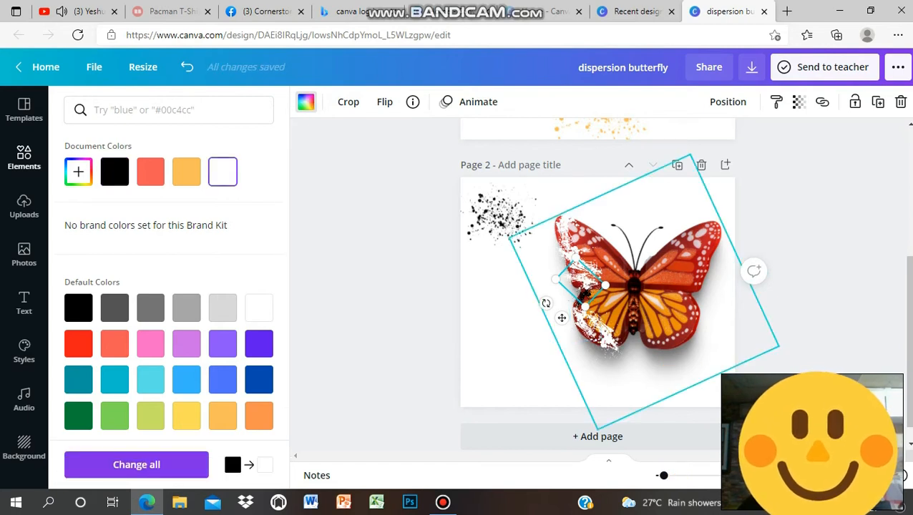
Shift the white stroke on the upper-left wing's bottom edge inward, and recolour the remaining black stroke beneath it white.
left_click(23, 157)
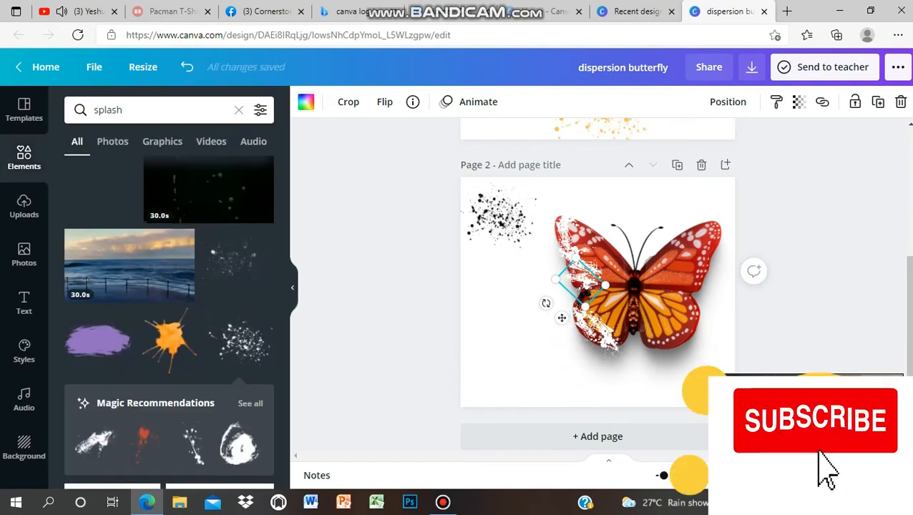
left_click(438, 293)
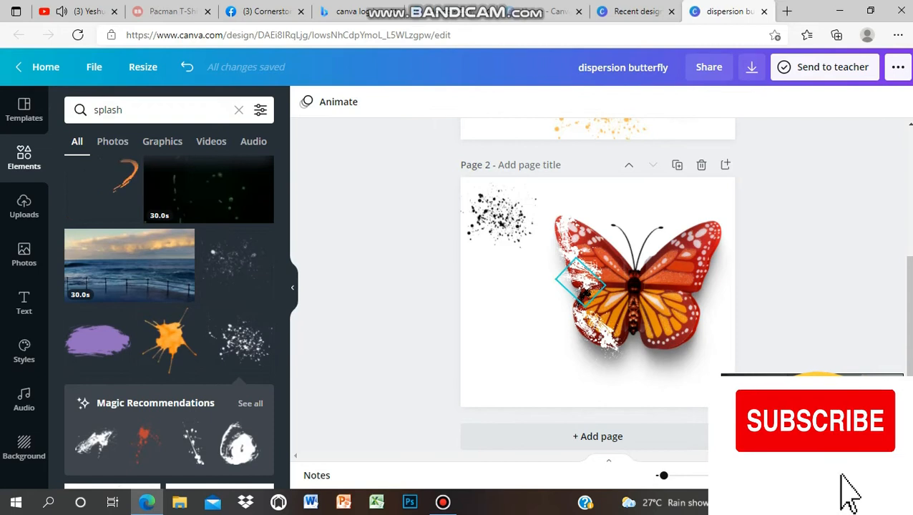
left_click(581, 281)
left_click_drag(581, 281, 596, 272)
left_click(585, 297)
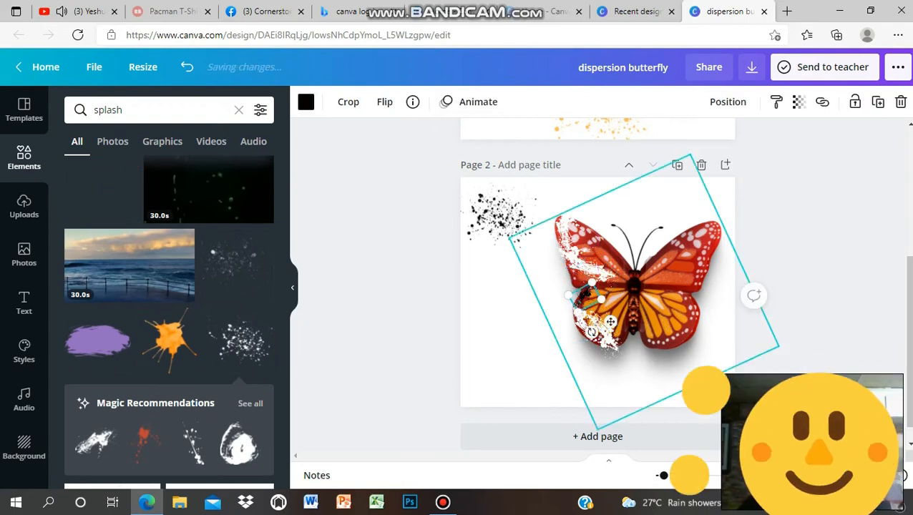
left_click(306, 101)
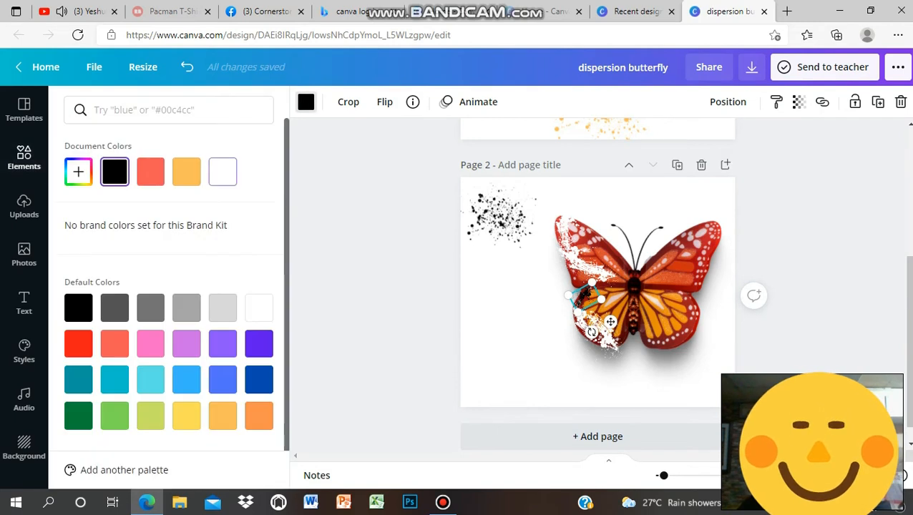
left_click(222, 172)
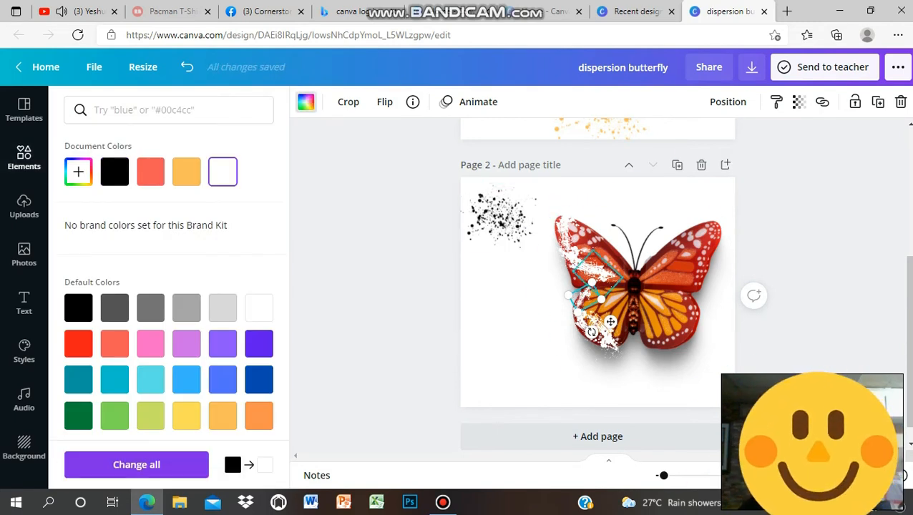
Nudge the white brush strokes where the two left wings meet to even out the eroded edge.
left_click_drag(610, 322, 615, 324)
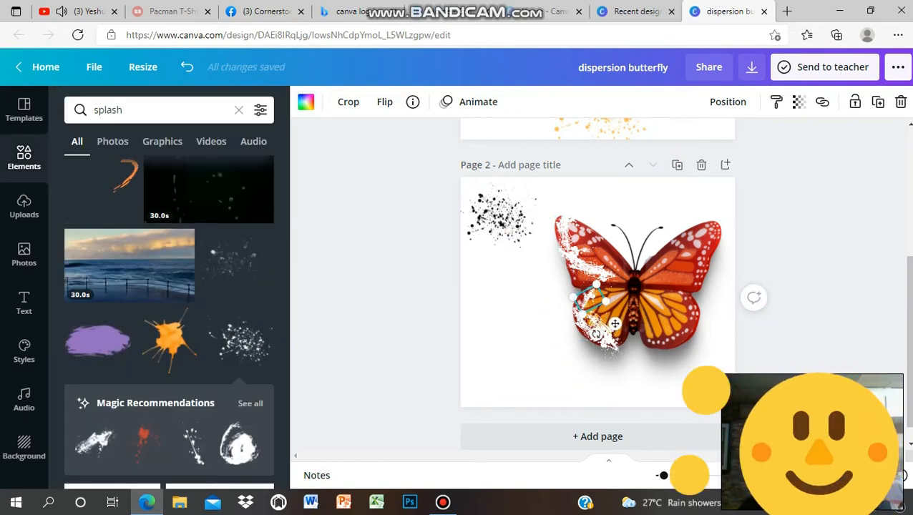
mouse_move(614, 324)
left_mouse_down()
mouse_move(579, 310)
mouse_move(570, 318)
mouse_move(578, 310)
left_mouse_up()
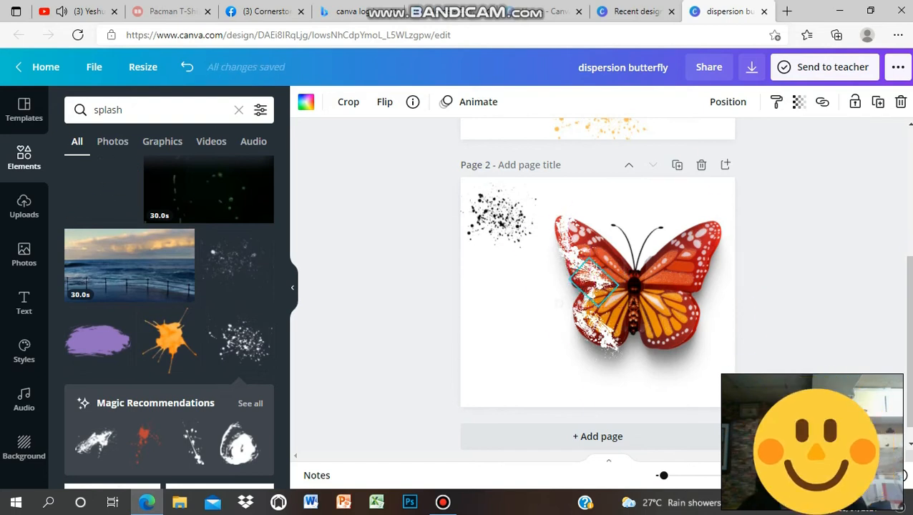
key("Escape")
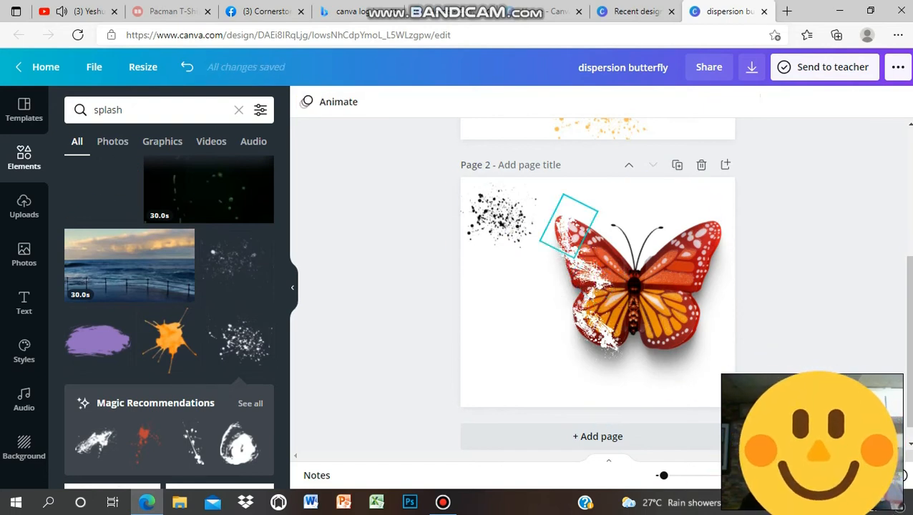
Recolour the black splatter in the page's upper-left corner coral red.
left_click(495, 214)
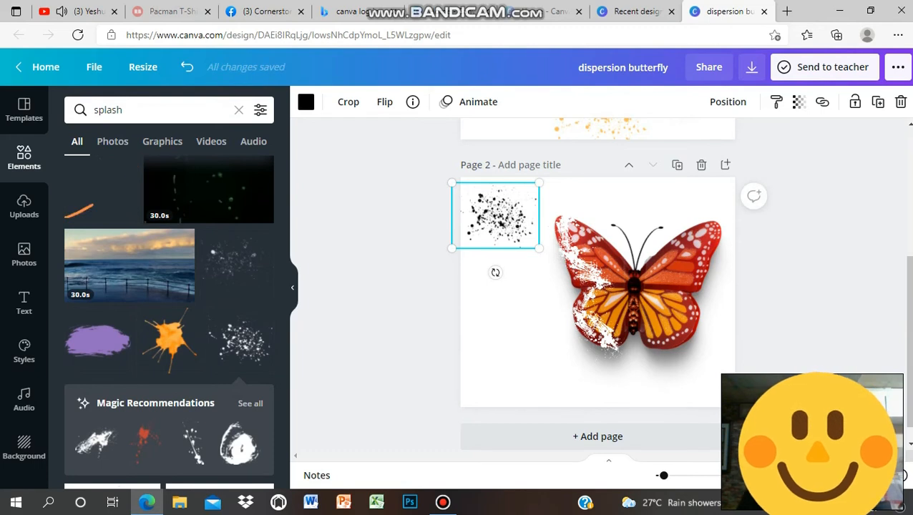
left_click(306, 101)
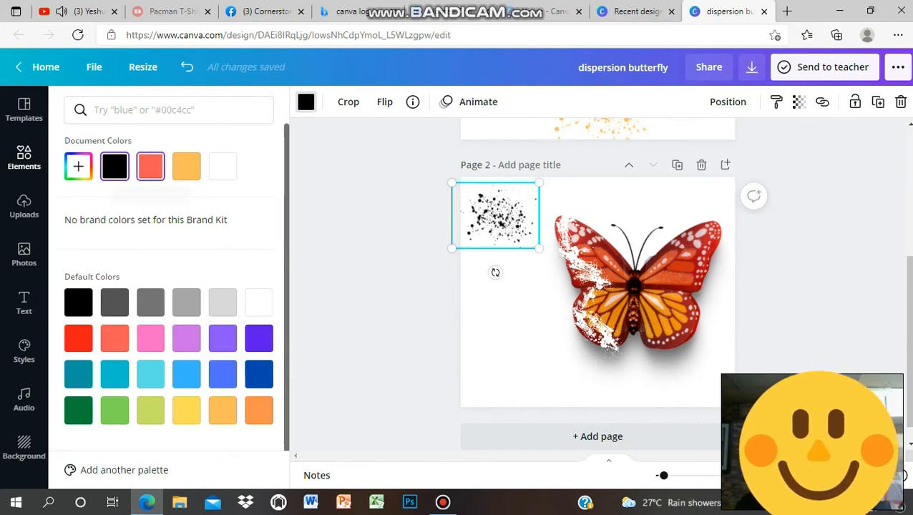
left_click(150, 166)
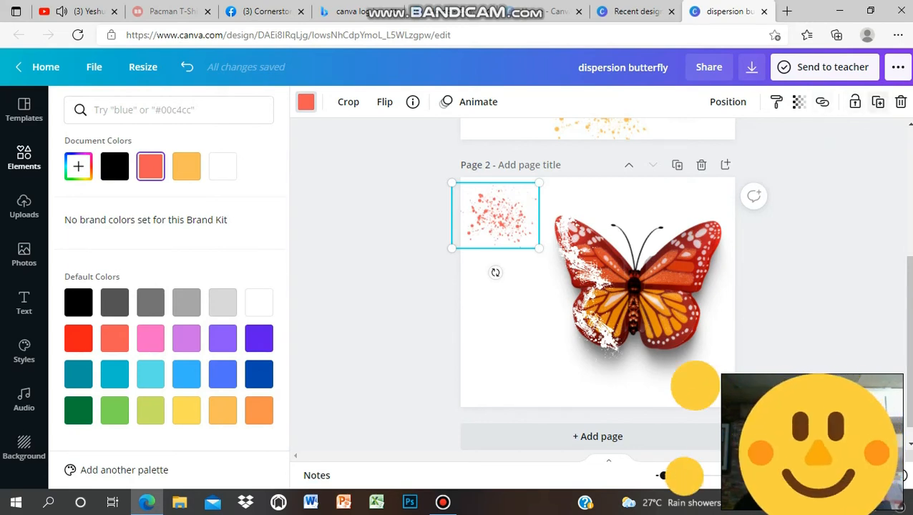
Duplicate the coral splatter and spread copies along the page's bottom, its left side and above the upper-left wing.
left_click(878, 102)
left_click_drag(513, 233, 557, 374)
left_click_drag(537, 256, 502, 290)
left_click(530, 251)
left_click_drag(530, 251, 550, 200)
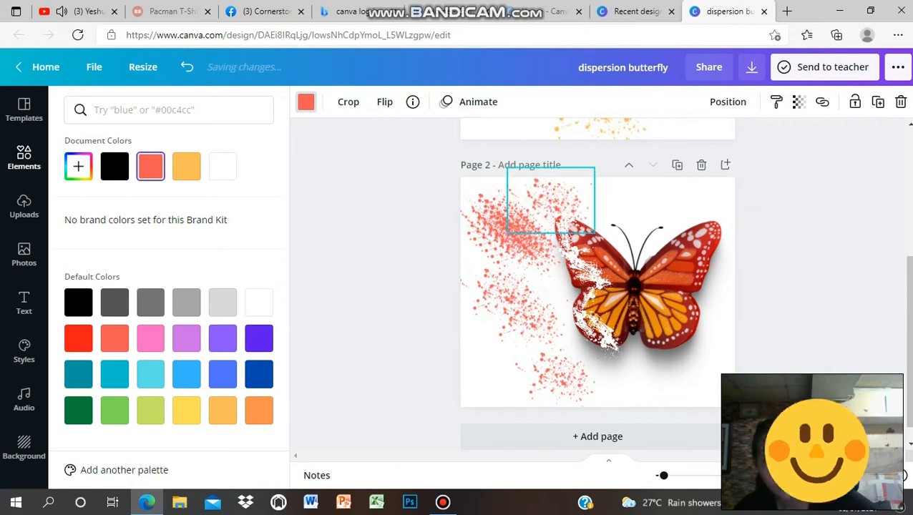
Place more coral splatter copies beside the left wings, below the lower-left wing and in the page's bottom-left area.
left_click_drag(530, 243, 530, 252)
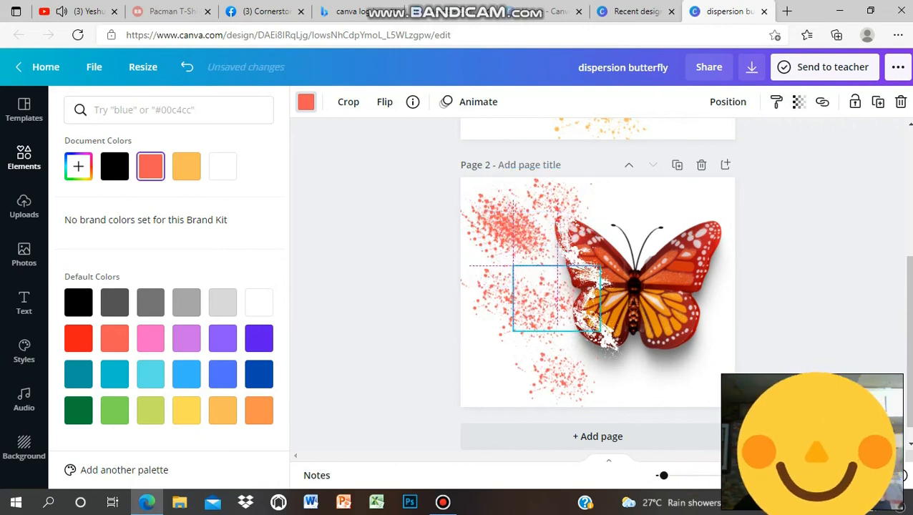
left_click_drag(562, 295, 562, 295)
left_click_drag(516, 238, 599, 355)
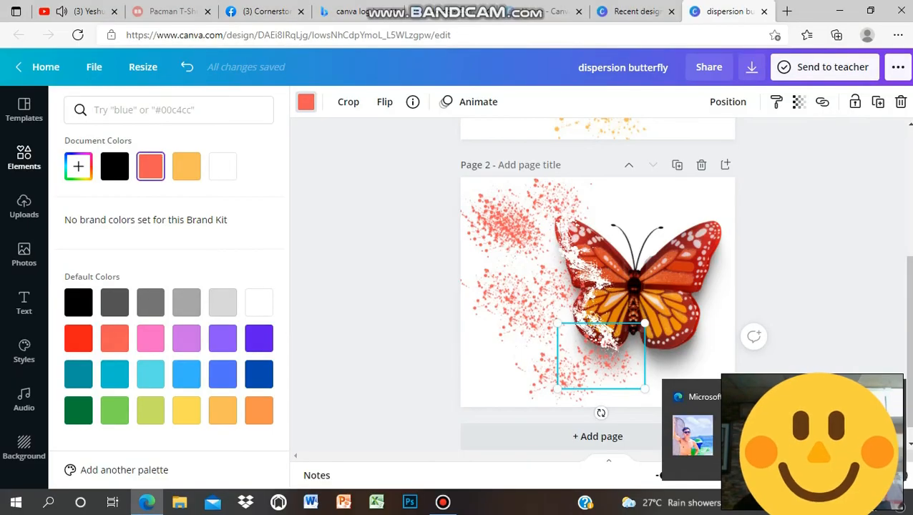
left_click_drag(600, 355, 501, 357)
Reposition the coral splatter in the page's upper-left corner and enlarge it beyond the page edge.
left_click_drag(502, 223, 495, 219)
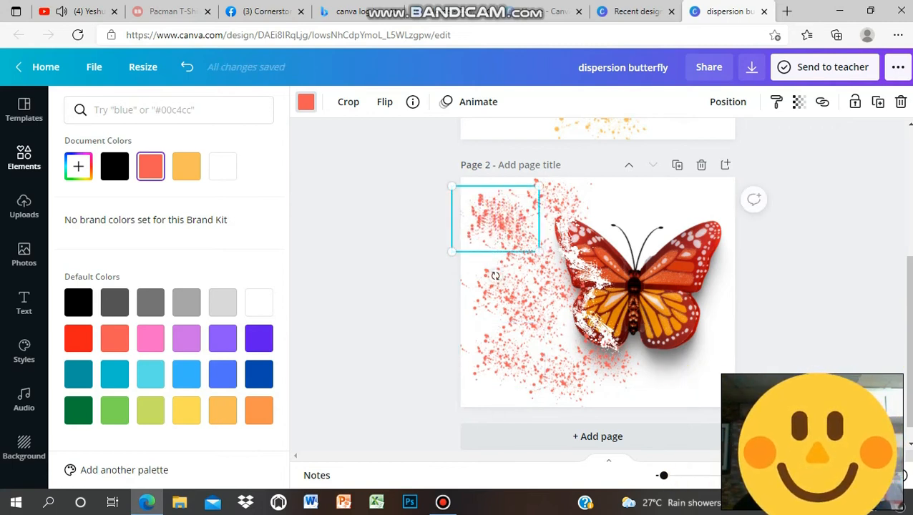
left_click_drag(452, 186, 420, 163)
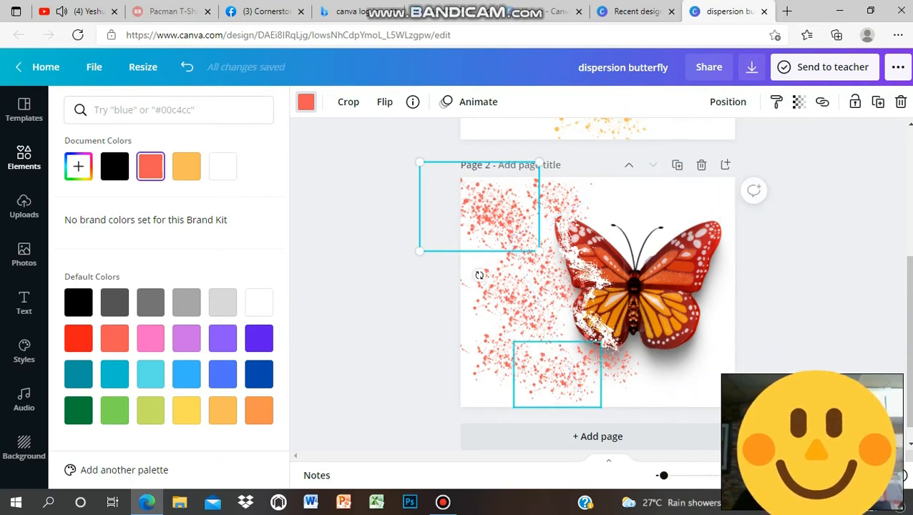
Recolour the three splatters along the page's bottom and the one left of the lower-left wing light orange.
left_click(559, 372)
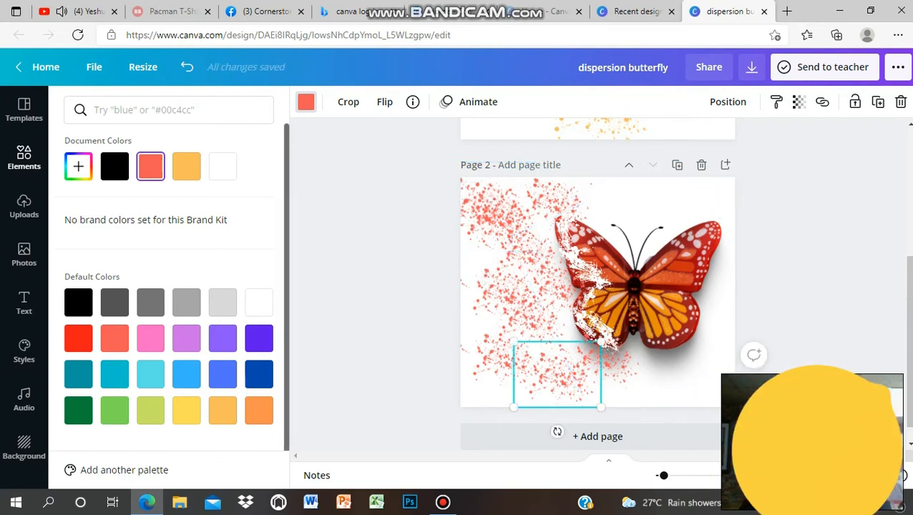
left_click(187, 167)
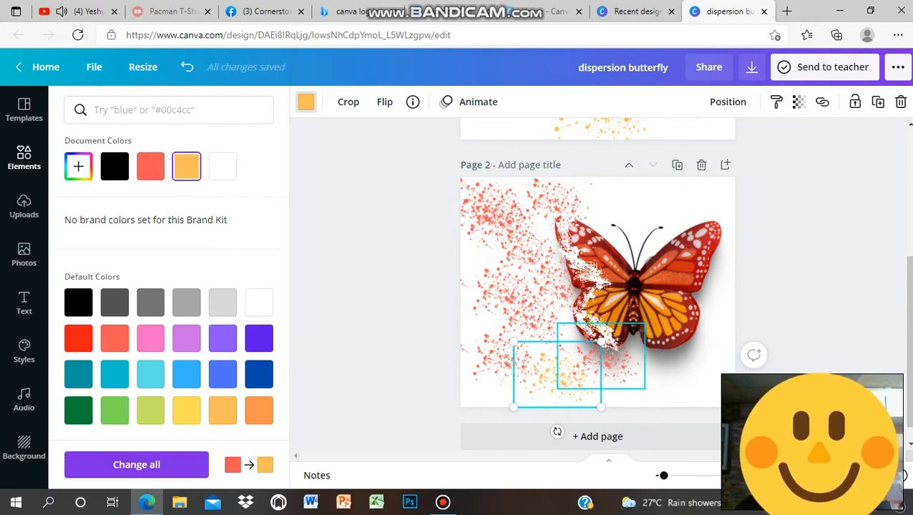
left_click(601, 356)
left_click(187, 166)
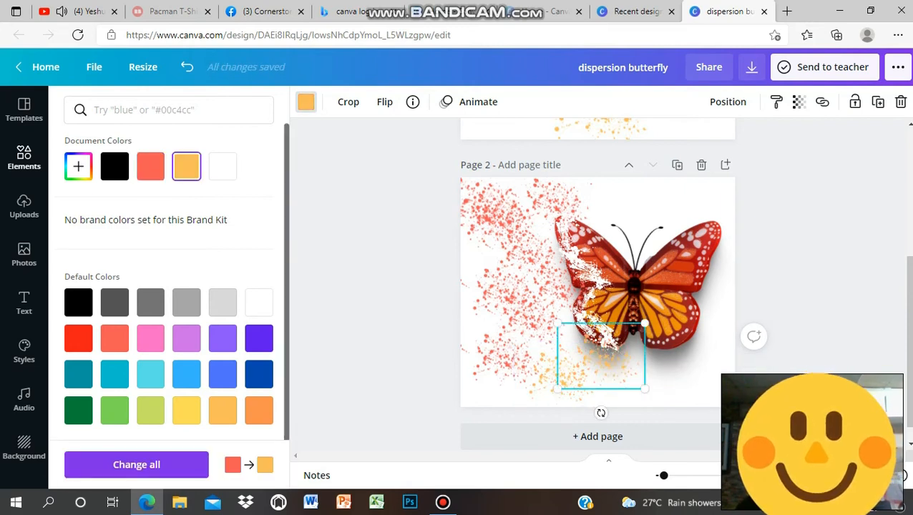
left_click(501, 383)
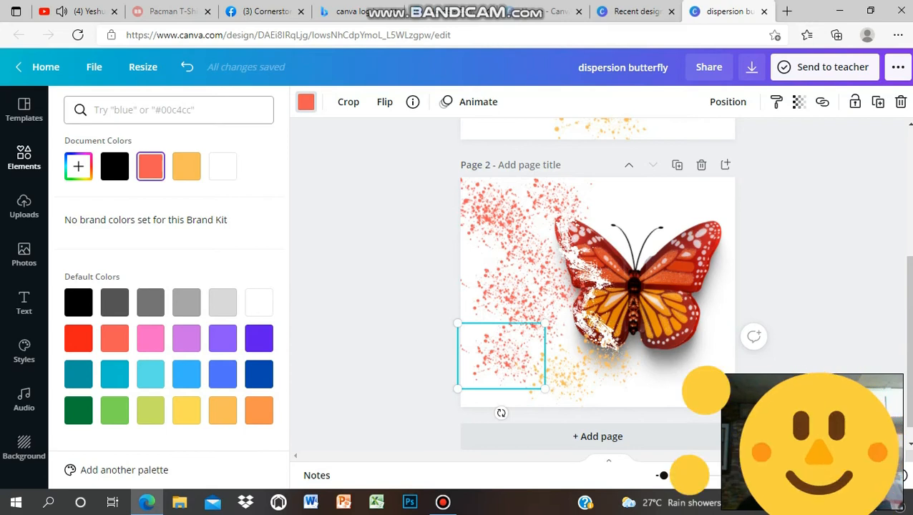
left_click(186, 166)
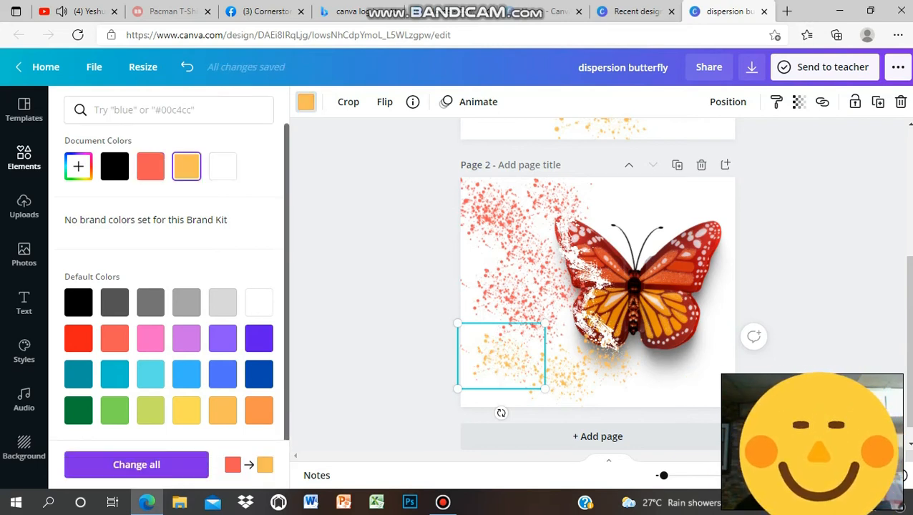
left_click(528, 317)
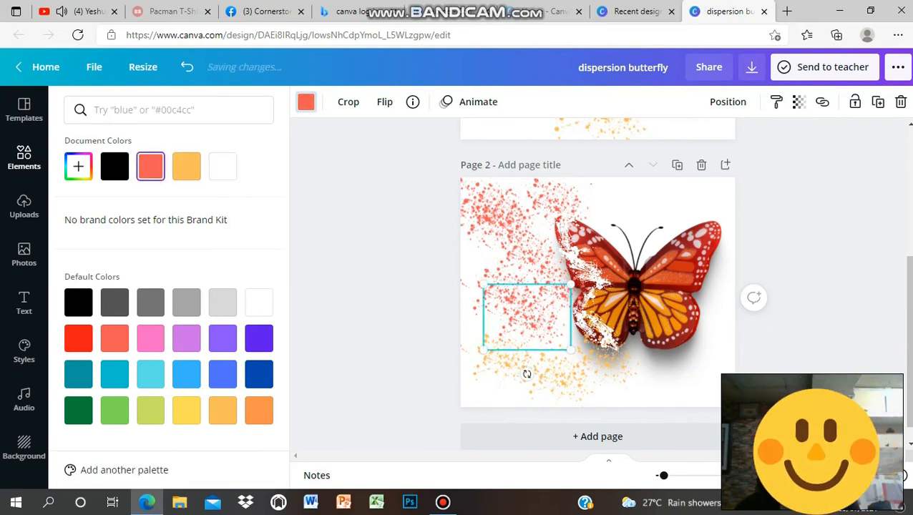
left_click(186, 166)
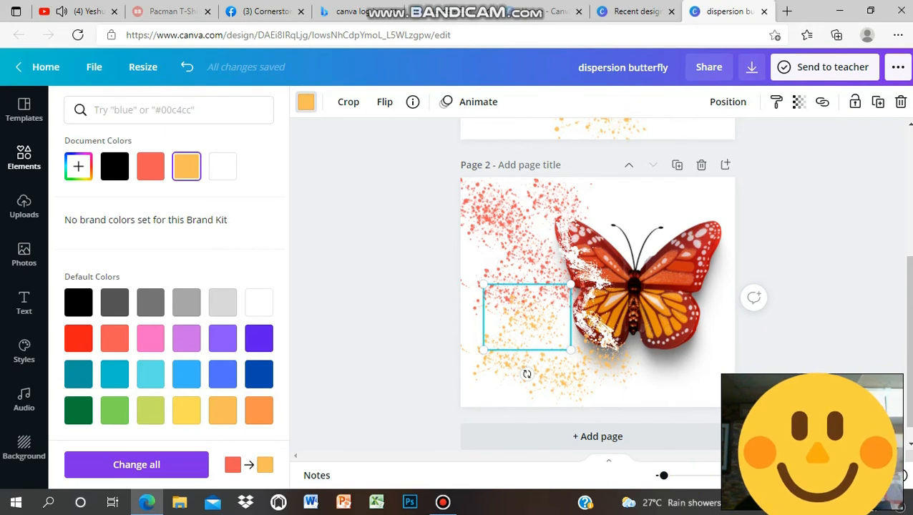
Move the light-orange splatter closer to the lower-left wing, and enlarge the upper-left coral splatter until it reaches the upper-left wing.
left_click_drag(527, 317, 558, 332)
left_click_drag(530, 258, 584, 338)
key("ctrl+z")
left_click_drag(539, 250, 583, 284)
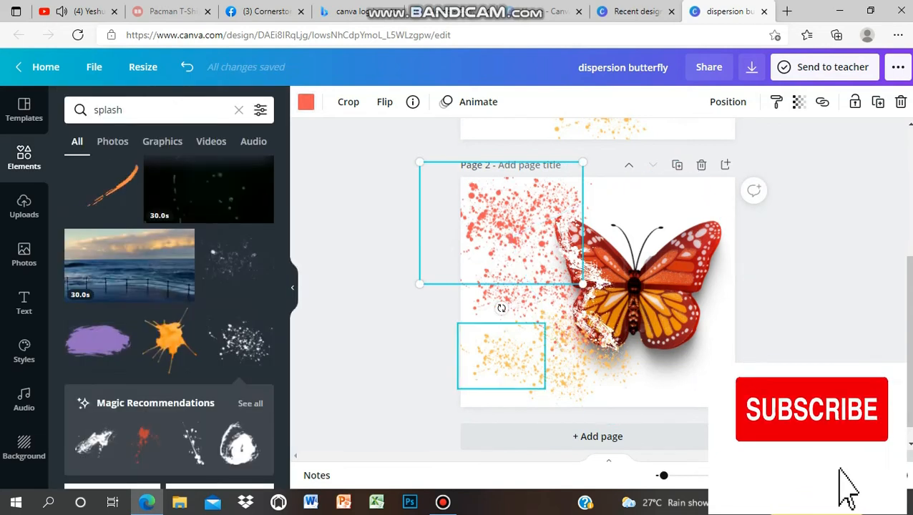
Enlarge the light-orange splatter in the page's lower-left area and position it closer to the butterfly.
left_click_drag(502, 357, 505, 336)
left_click_drag(461, 368, 433, 389)
left_click_drag(490, 346, 511, 346)
left_click(840, 288)
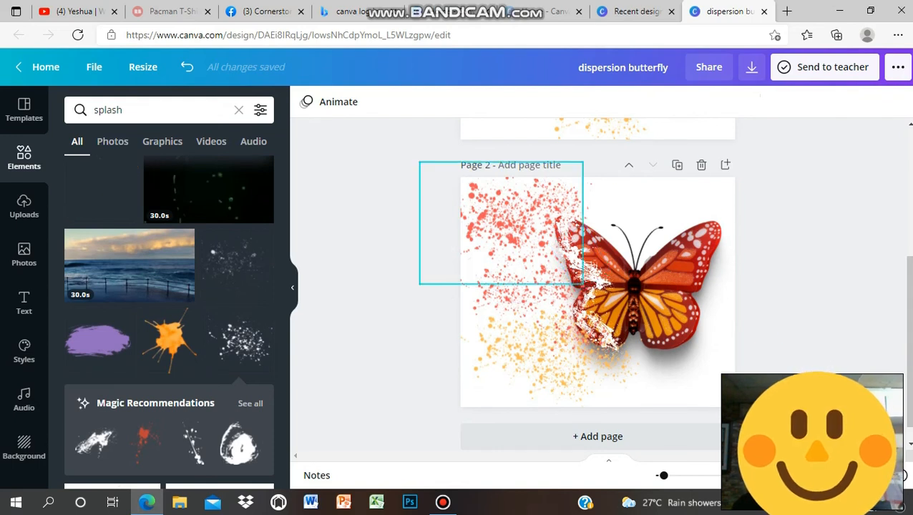
Shift the coral splatter left of the wings slightly toward the butterfly, and move the large upper-left coral splatter down over it.
left_click(505, 290)
left_click_drag(505, 289, 517, 283)
left_click_drag(502, 225, 508, 256)
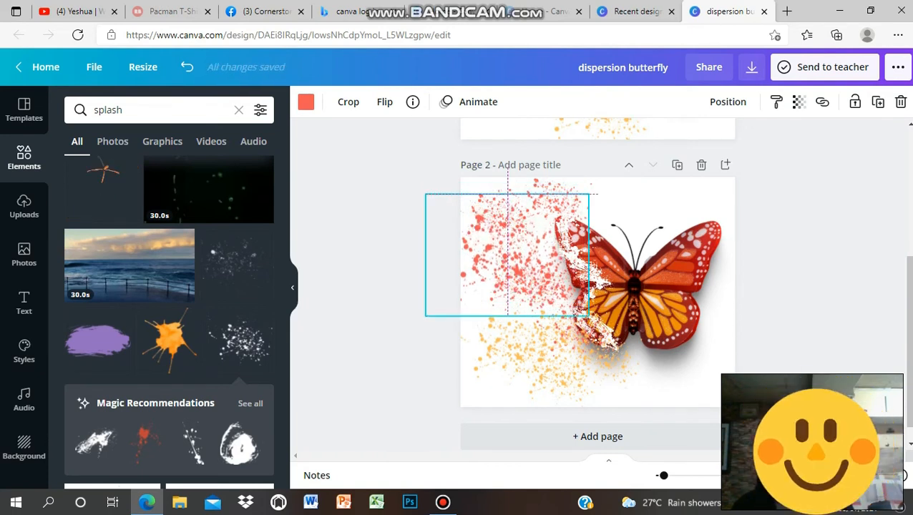
left_click(423, 340)
Rotate the light-orange splatter by the lower-left wing a quarter turn, then turn the larger one nearly upside down and shift it toward the wing.
left_click(553, 336)
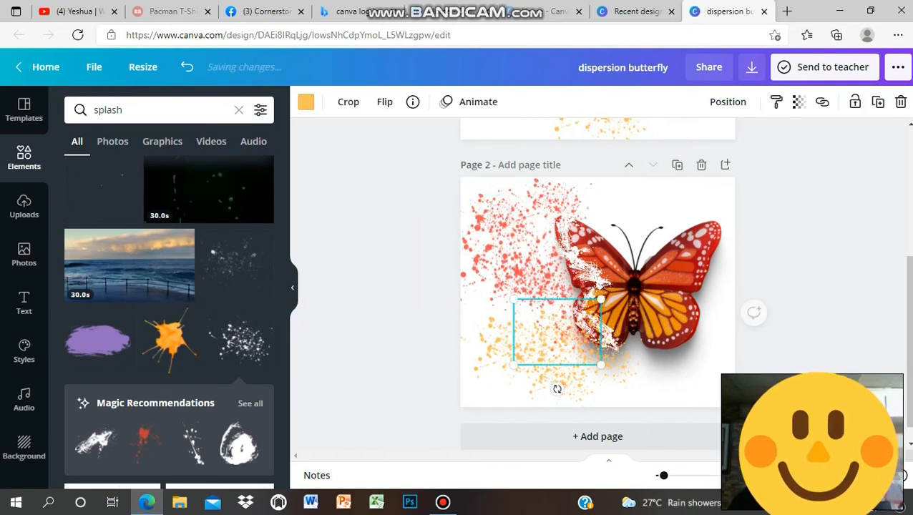
left_click_drag(557, 389, 614, 335)
left_click_drag(511, 345, 511, 324)
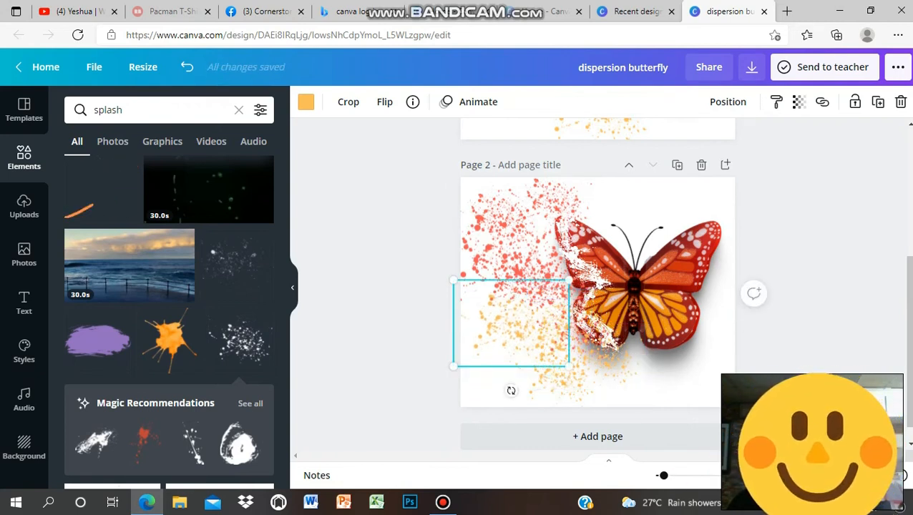
left_click_drag(511, 391, 501, 257)
mouse_move(511, 323)
left_mouse_down()
mouse_move(505, 340)
mouse_move(523, 334)
left_mouse_up()
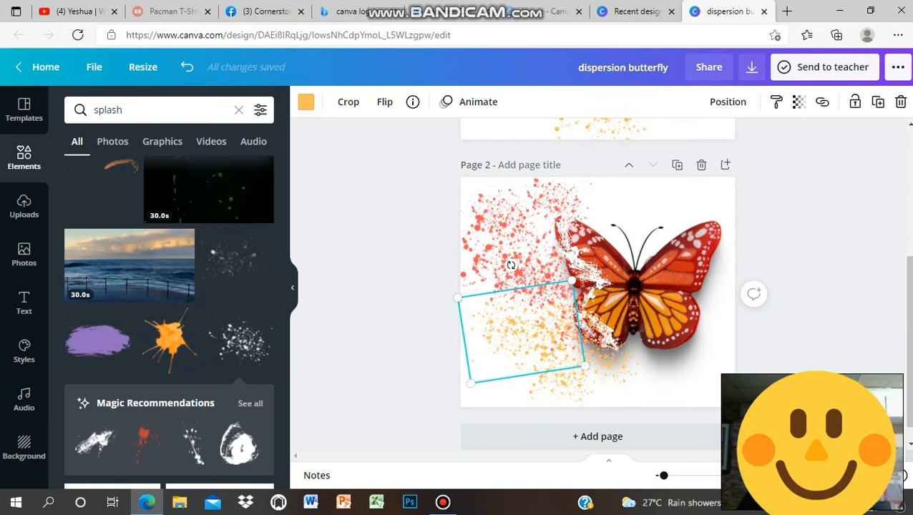
left_click(810, 286)
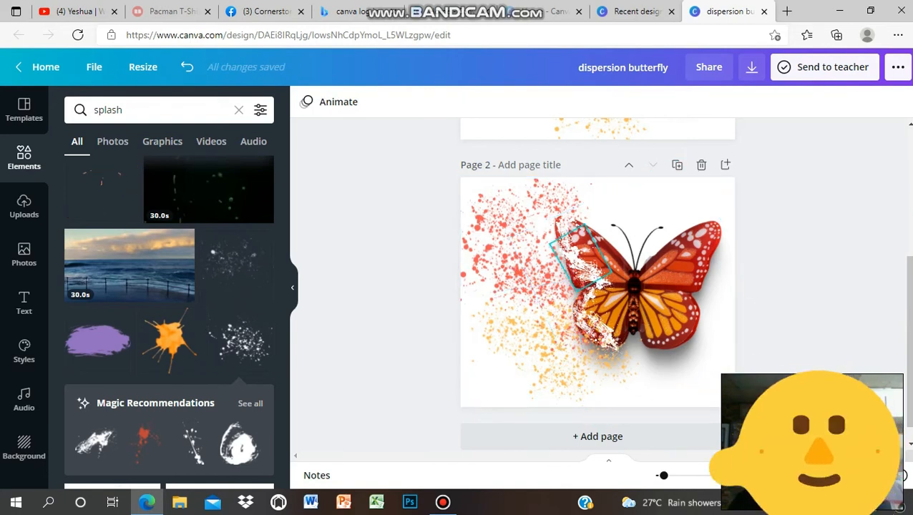
Nudge the white brush stroke between the two left wings outward toward the wing edge.
left_click_drag(593, 283, 554, 292)
left_click(598, 284)
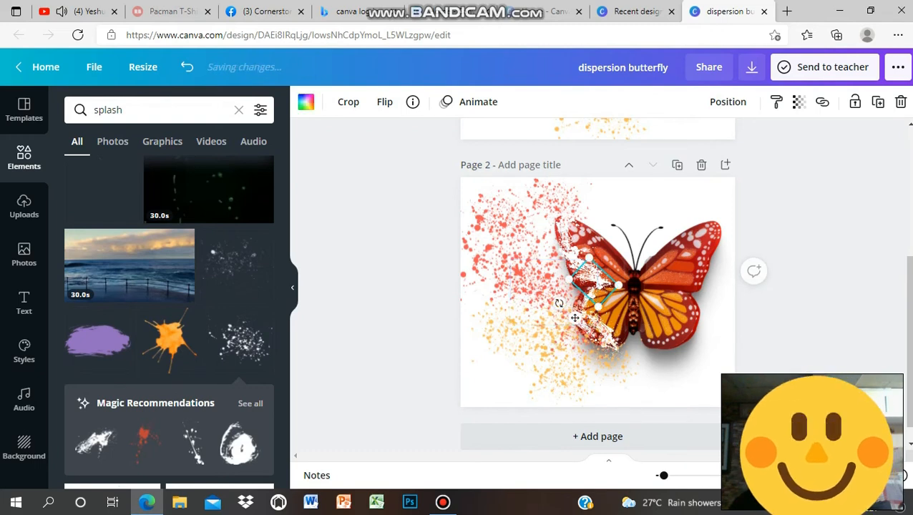
left_click_drag(575, 318, 567, 328)
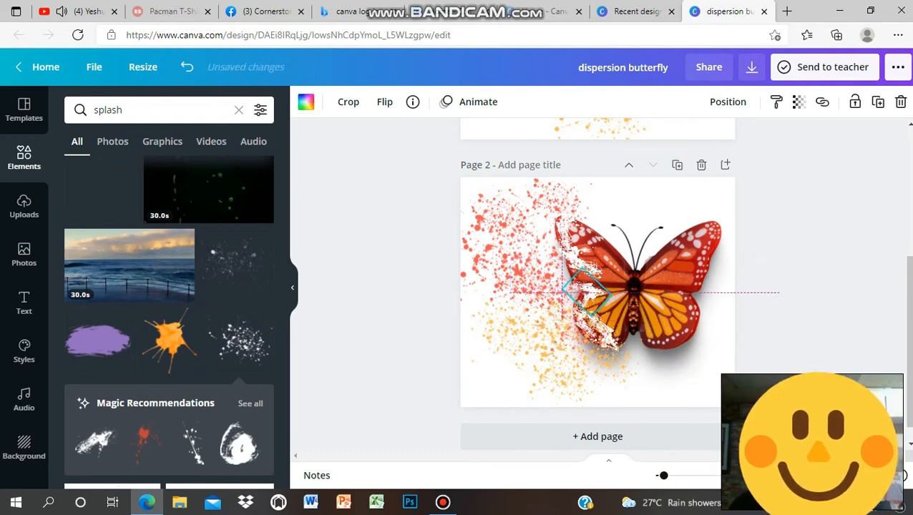
left_click_drag(585, 290, 582, 282)
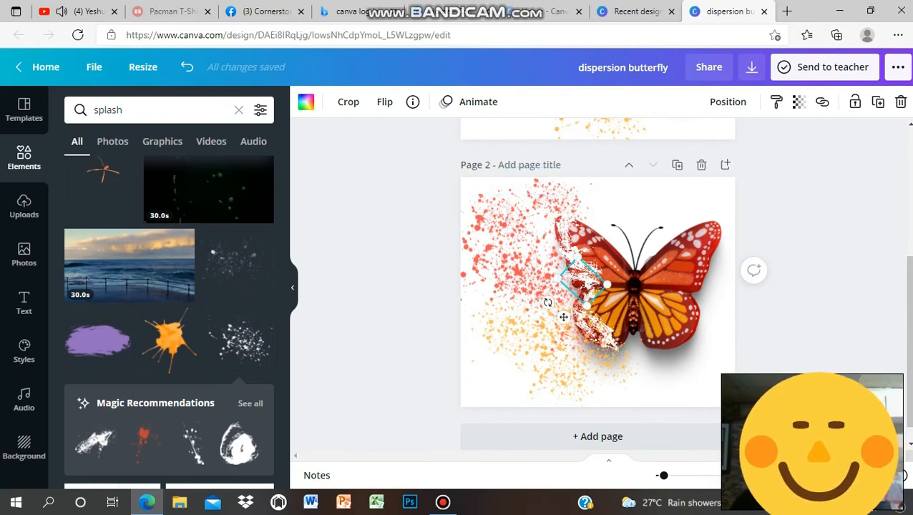
Shift the large coral splatter slightly left, away from the upper-left wing.
left_click(508, 256)
left_click_drag(507, 255, 501, 254)
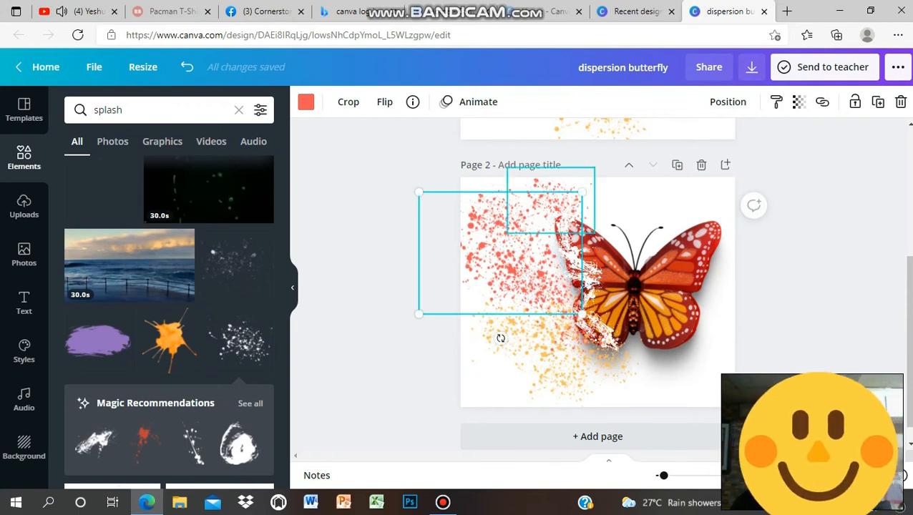
left_click(901, 102)
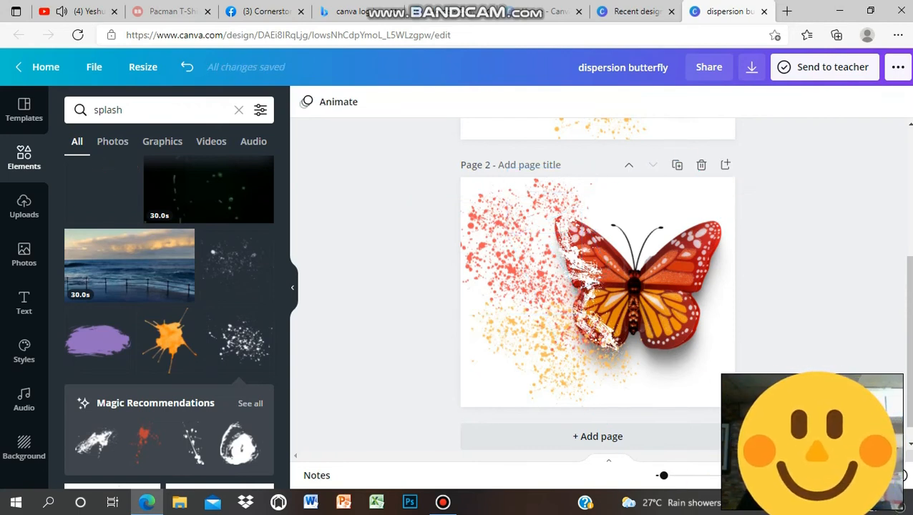
Move the light-orange splatter below the lower-left wing and the coral splatter over that wing farther left, and nudge the wing's white brush stroke.
left_click_drag(601, 356, 564, 358)
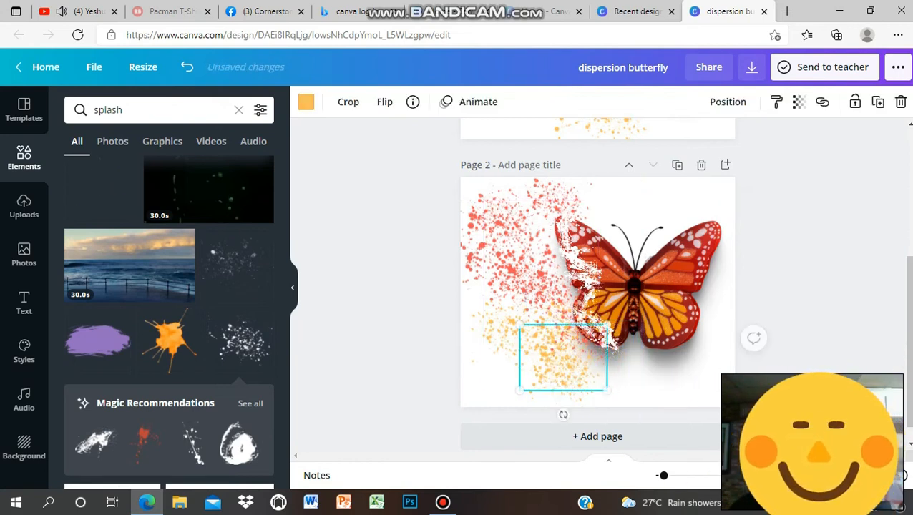
left_click(578, 315)
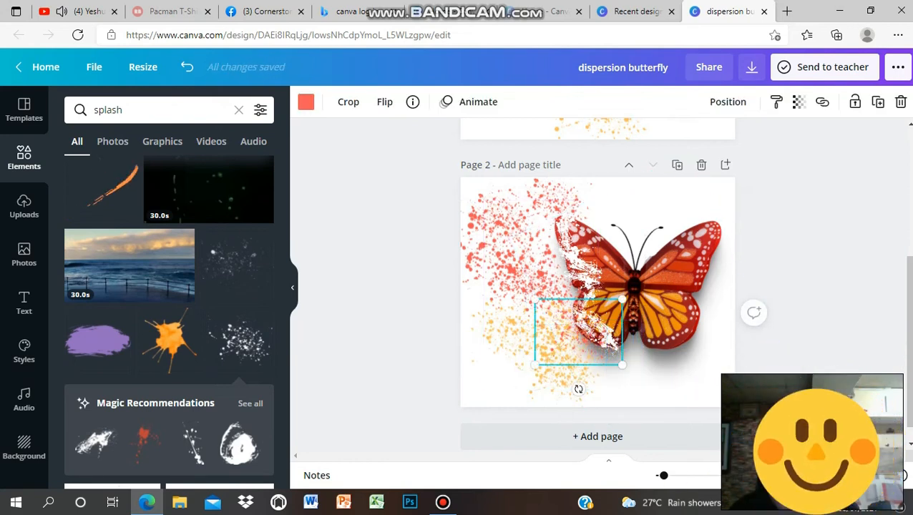
left_click_drag(578, 315, 508, 315)
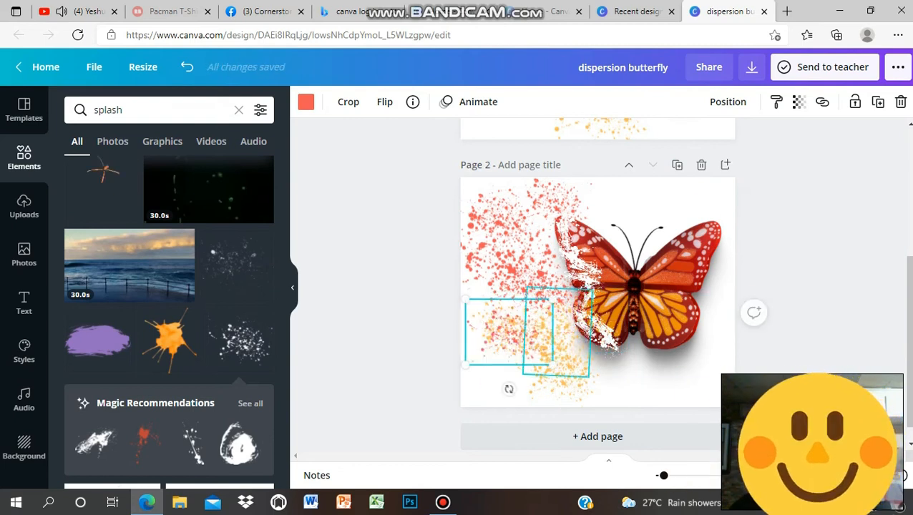
mouse_move(599, 322)
left_mouse_down()
mouse_move(586, 329)
mouse_move(592, 337)
mouse_move(596, 329)
left_mouse_up()
left_click(557, 345)
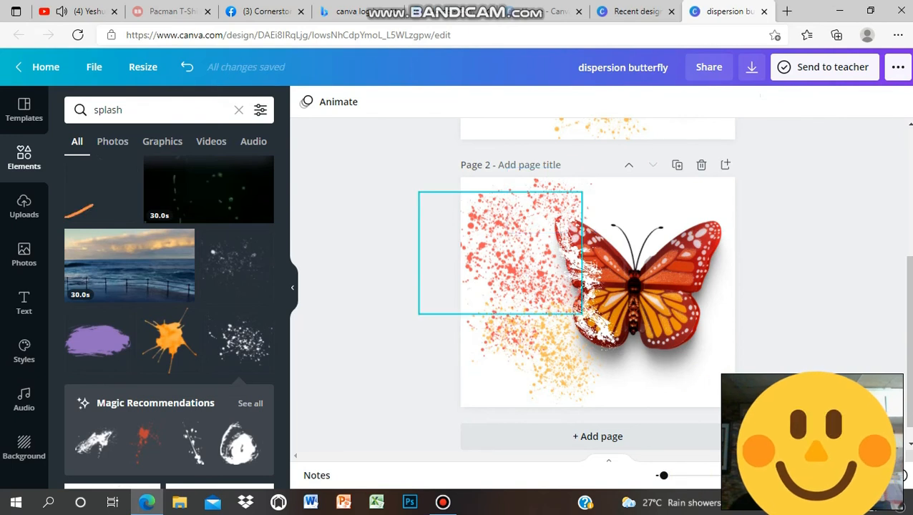
Move the coral splatter beside the left wings up and outward, and fine-tune the neighbouring splatters around the lower-left wing.
left_click(562, 292)
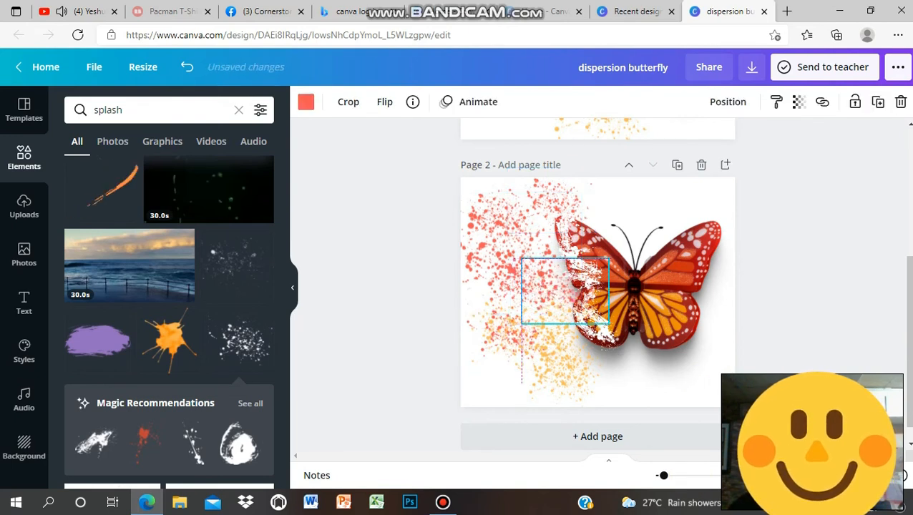
left_click_drag(562, 291, 554, 274)
left_click_drag(553, 331, 546, 308)
left_click_drag(612, 291, 623, 285)
left_click(791, 256)
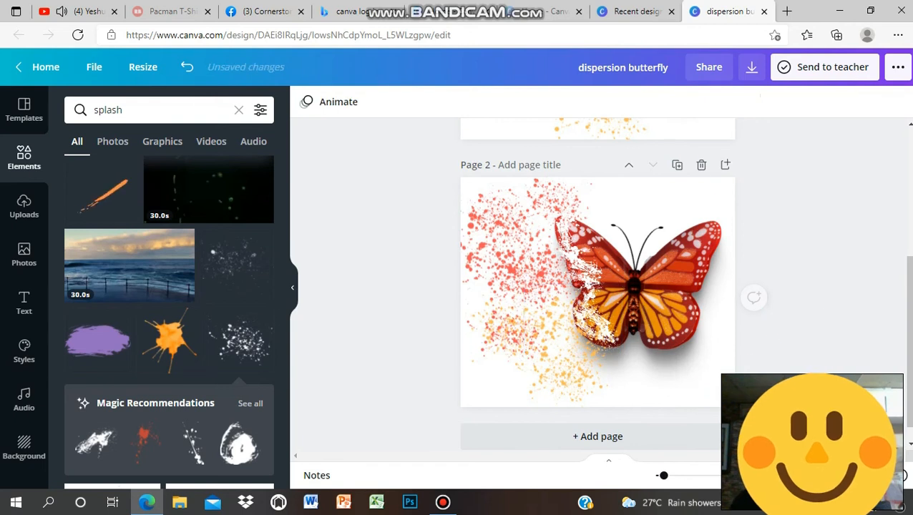
scroll(598, 279, "down", 1)
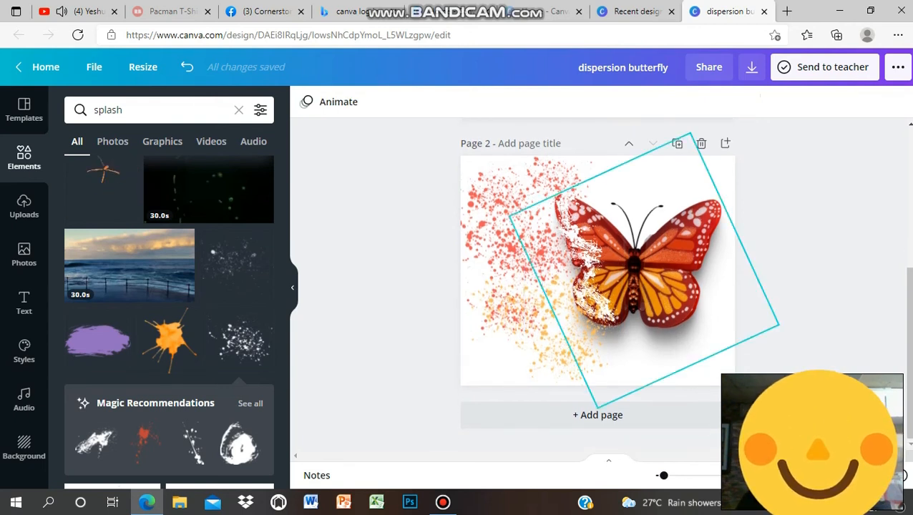